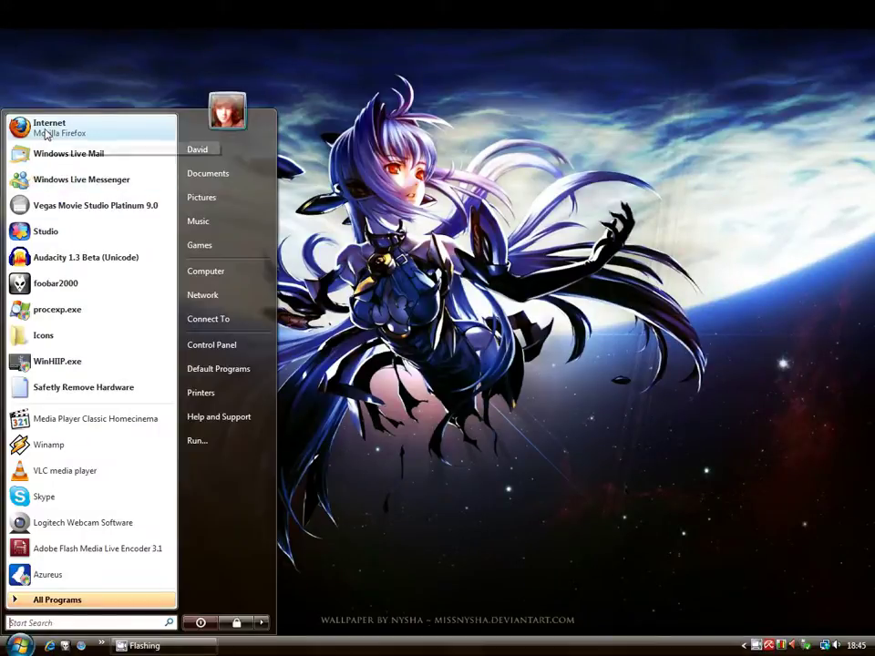
Launch Mozilla Firefox from the Windows Vista Start menu
click(46, 133)
Highlight the Microsoft Virtual PC 2007 SP1 title on the download page
scroll(160, 159, down, 15)
scroll(170, 179, up, 15)
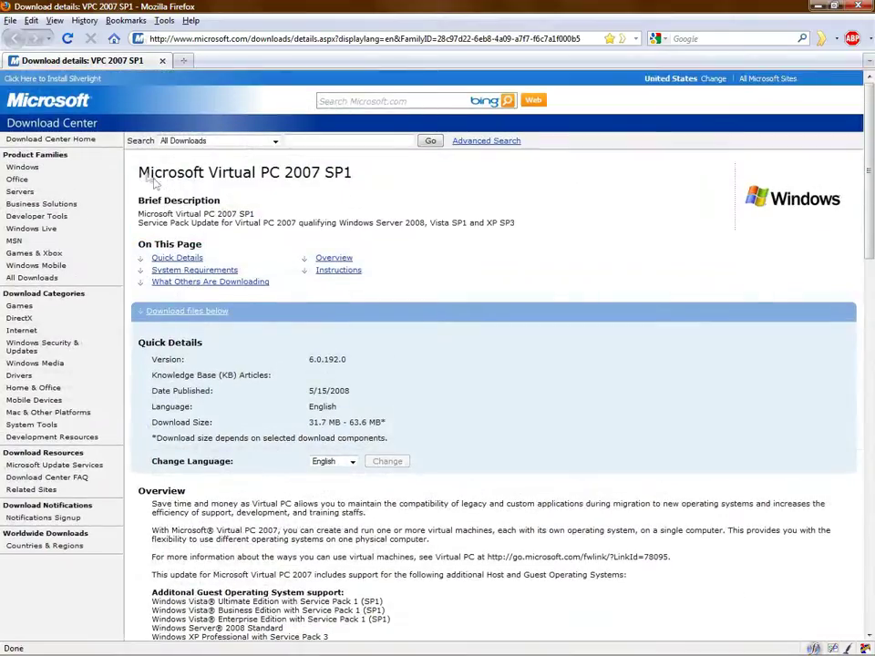
drag(140, 174, 360, 185)
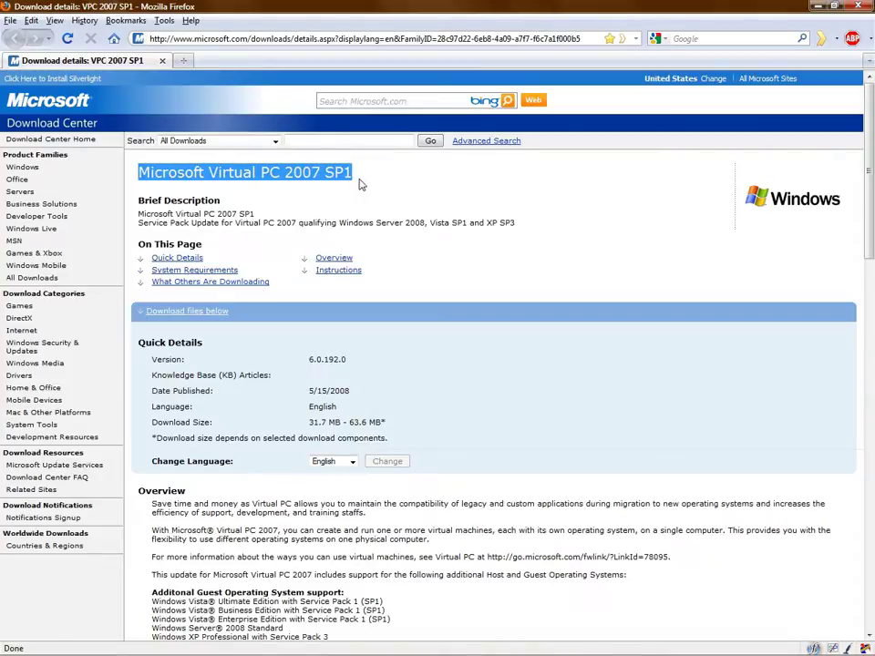
click(351, 190)
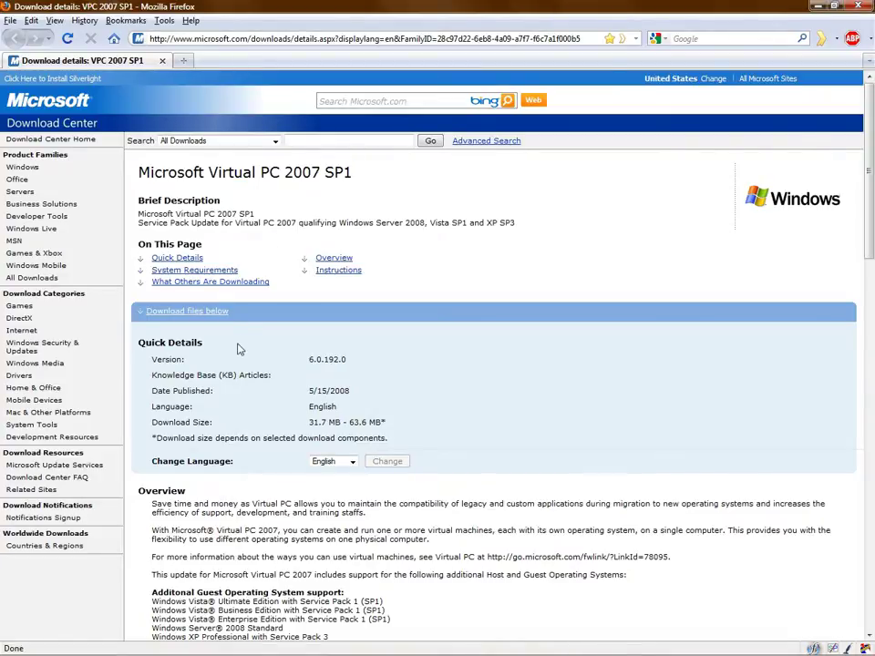
Highlight the 32 BIT and 64 BIT setup.exe file names, then bring up the Start menu
scroll(239, 349, down, 10)
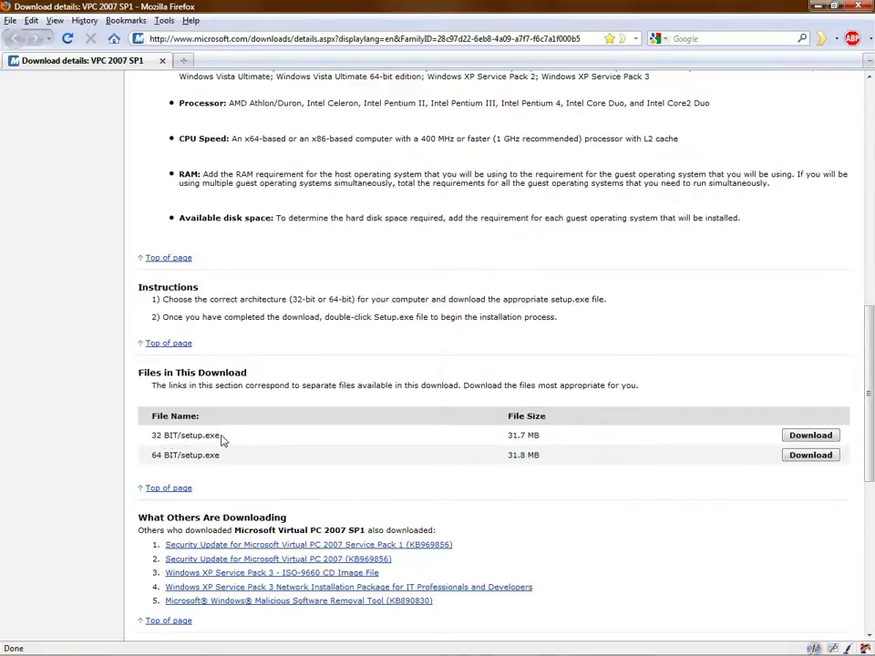
drag(153, 435, 231, 441)
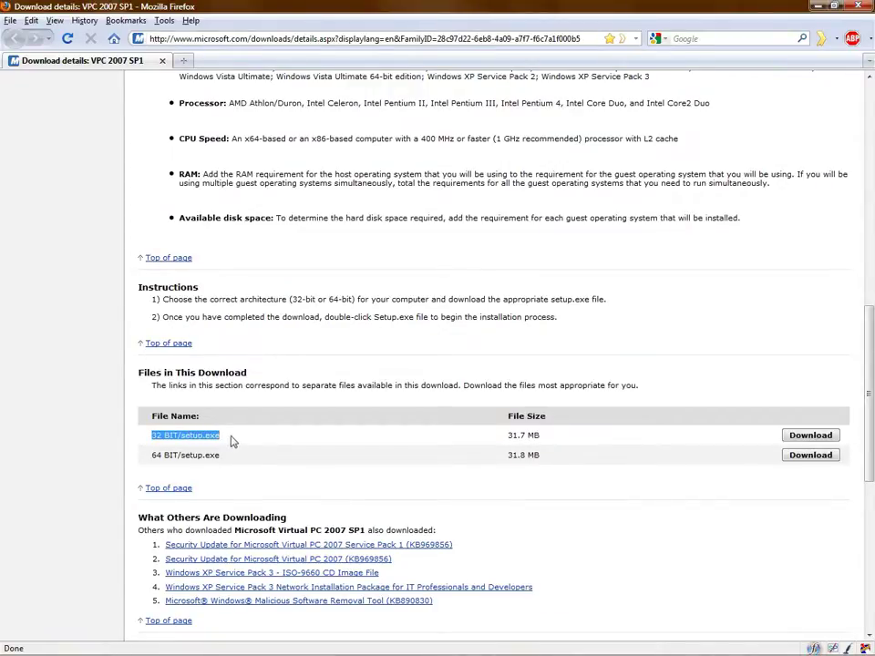
drag(152, 458, 223, 459)
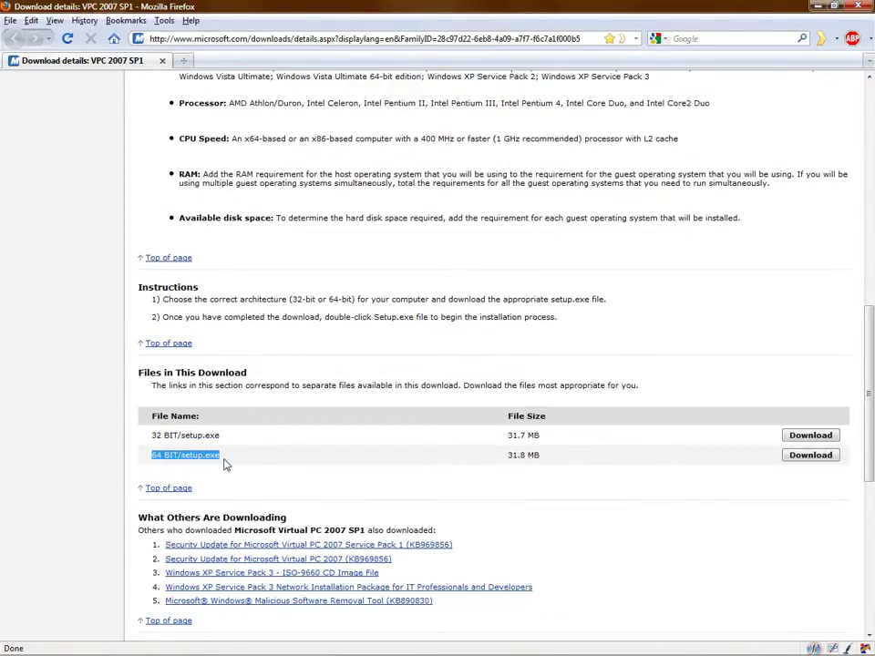
key(super)
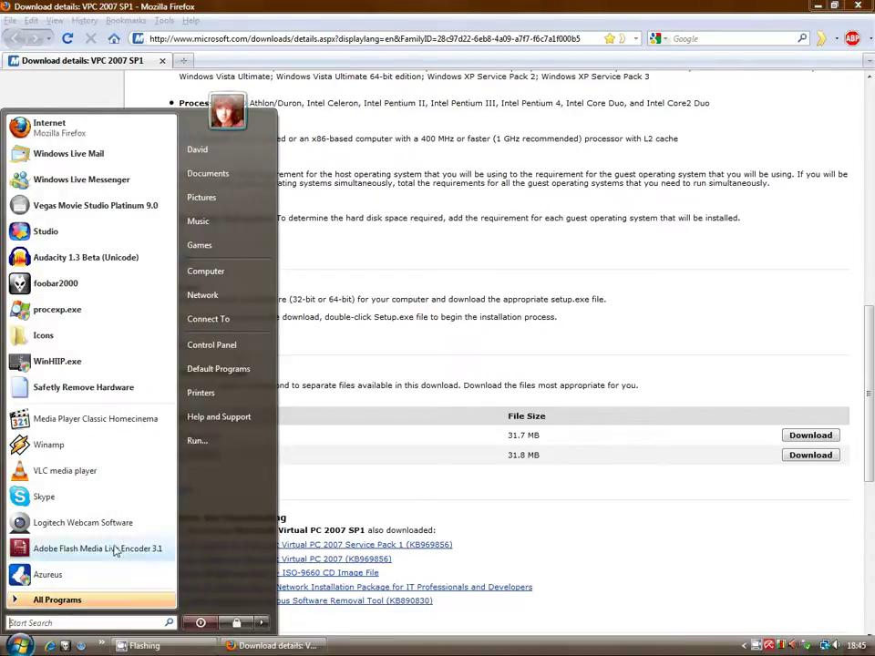
Check Computer's Properties to confirm a 32-bit operating system, then close the System window
right_click(242, 273)
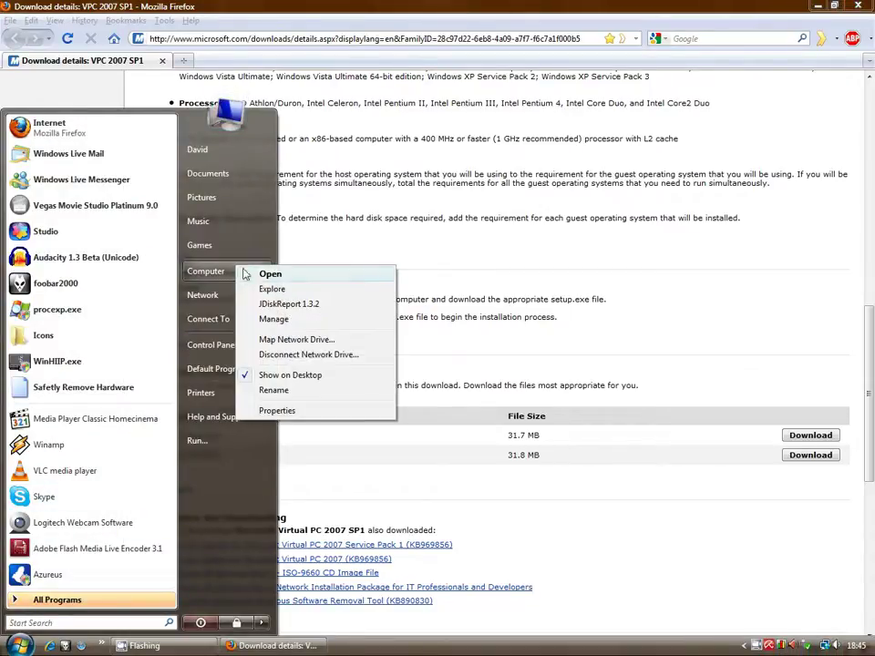
click(275, 410)
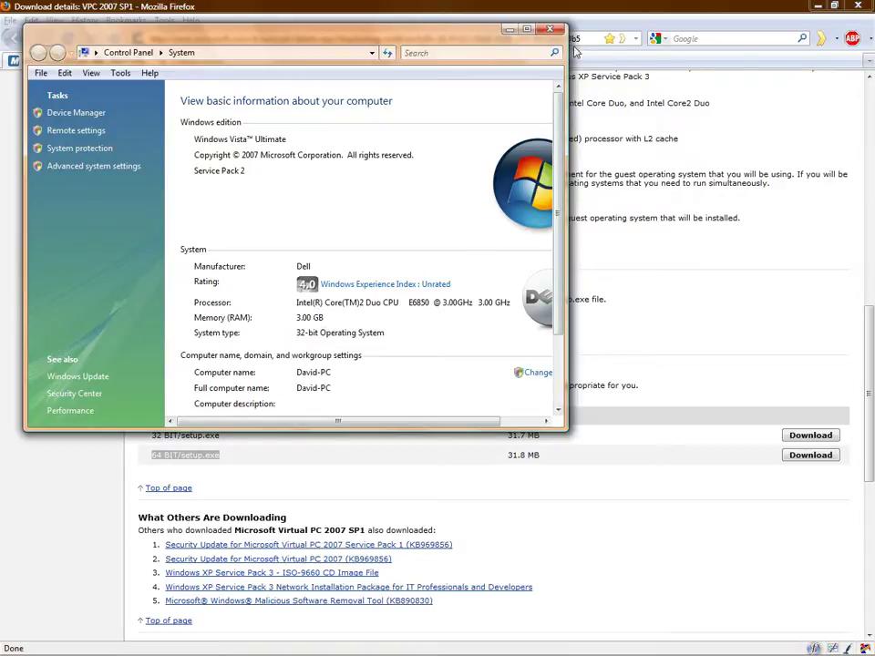
click(552, 30)
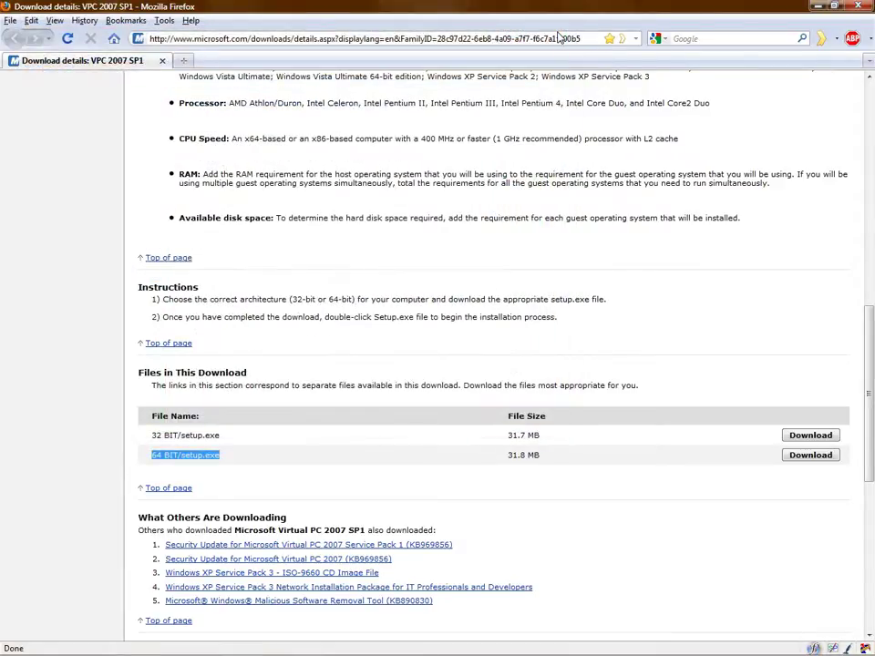
Download and save the 32 BIT setup.exe for Virtual PC 2007 SP1
click(526, 435)
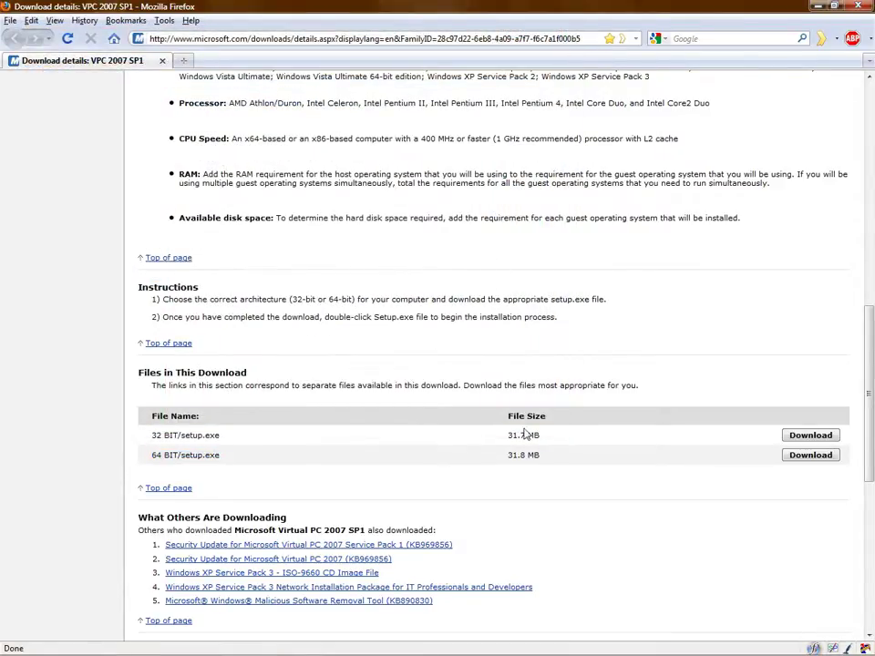
click(798, 437)
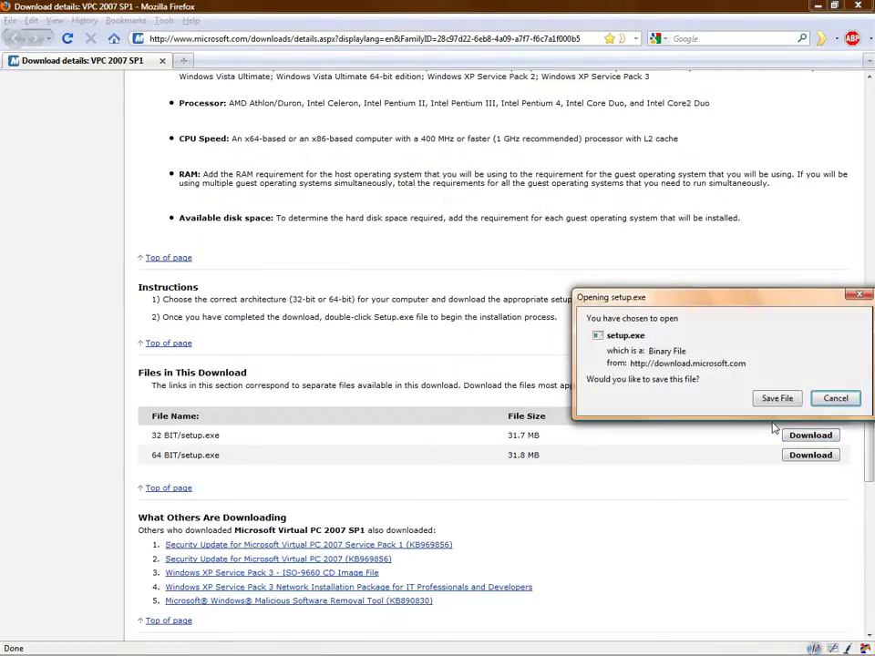
click(776, 399)
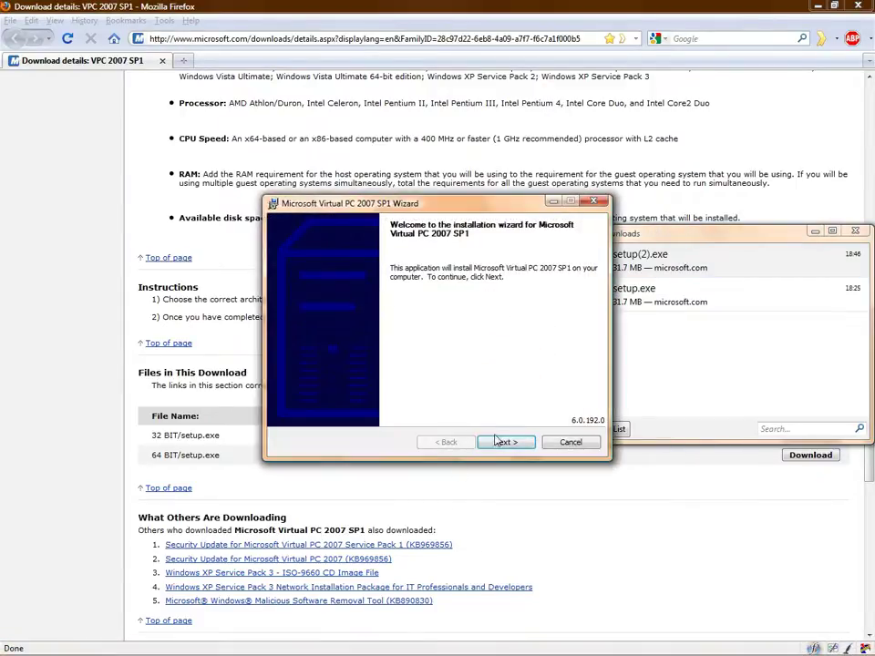
Accept the licence, keep default customer details, and install Virtual PC 2007 SP1 to completion
click(505, 443)
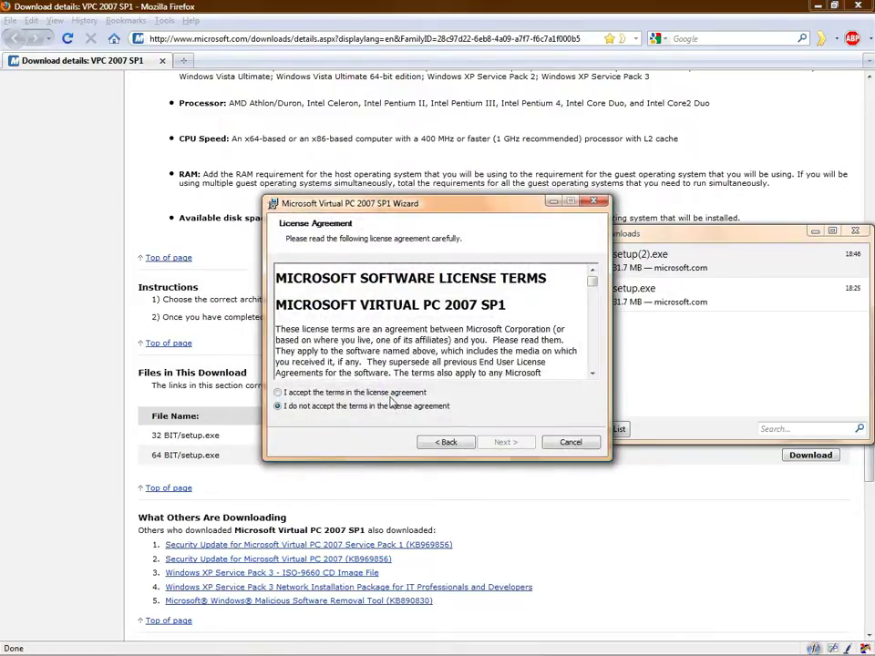
click(390, 393)
click(516, 443)
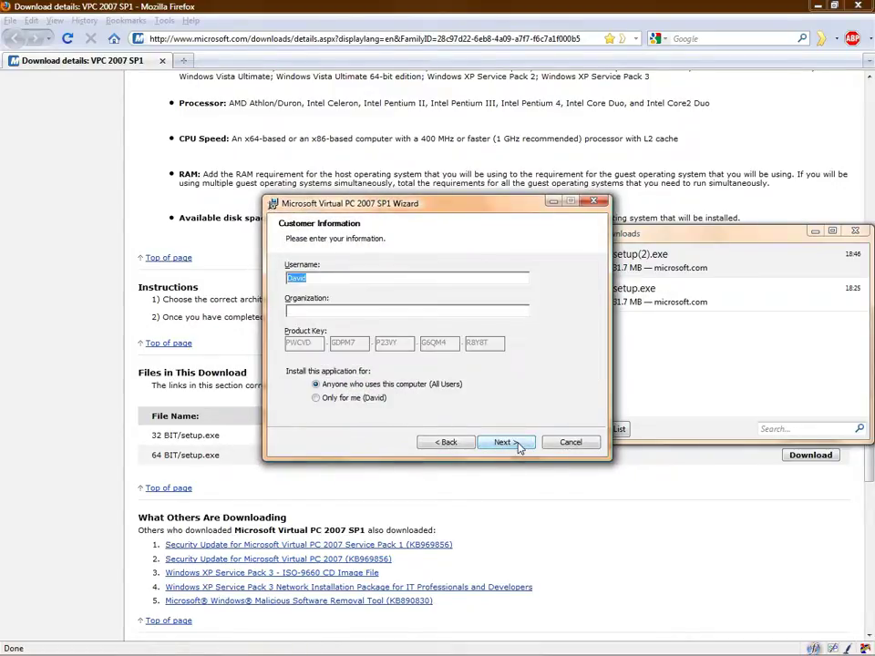
click(516, 447)
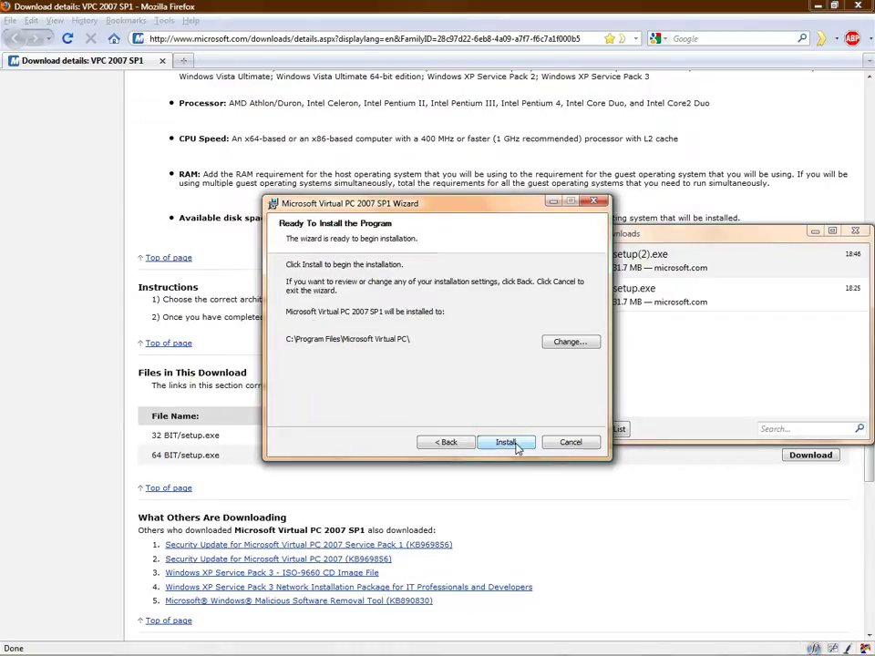
click(515, 445)
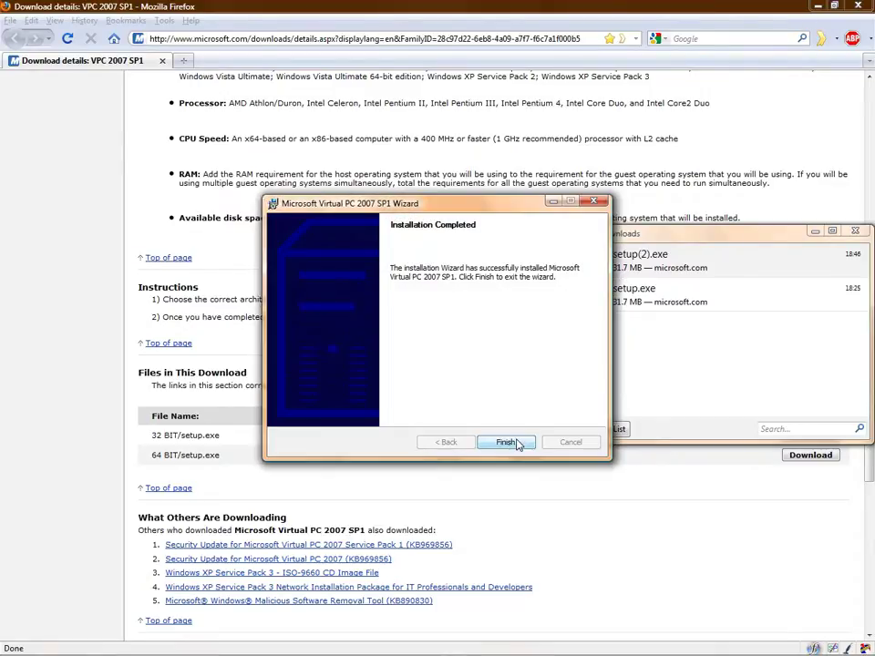
click(507, 442)
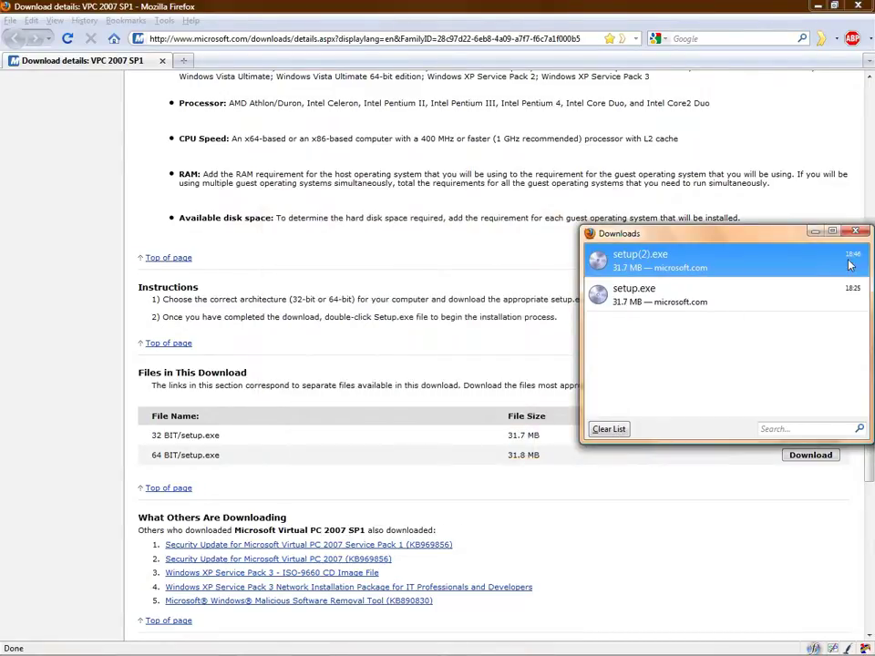
Close Downloads and Firefox, then run Microsoft Virtual PC by searching 'Virtual' in Start
click(855, 232)
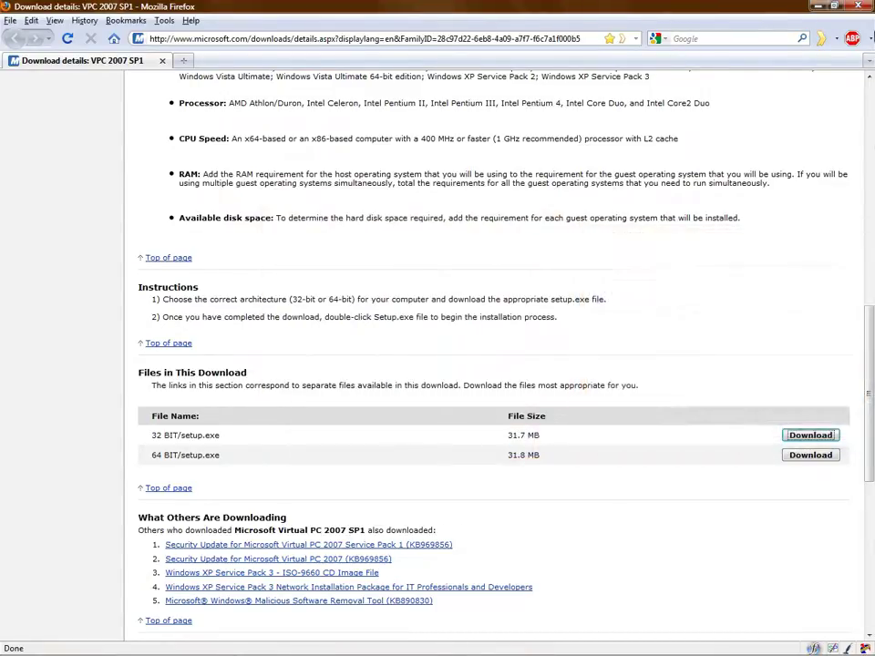
click(868, 7)
click(18, 645)
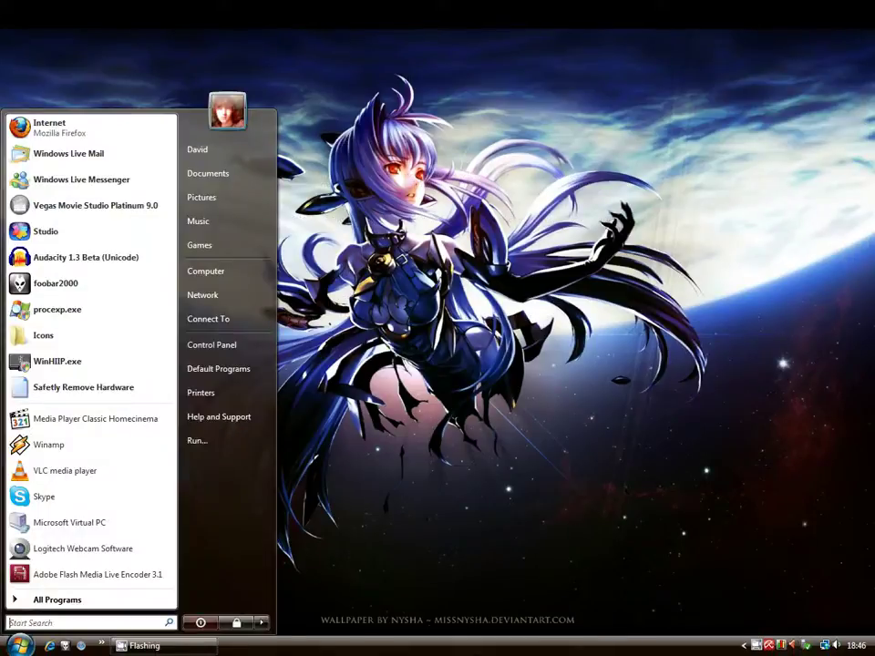
text(Virtual)
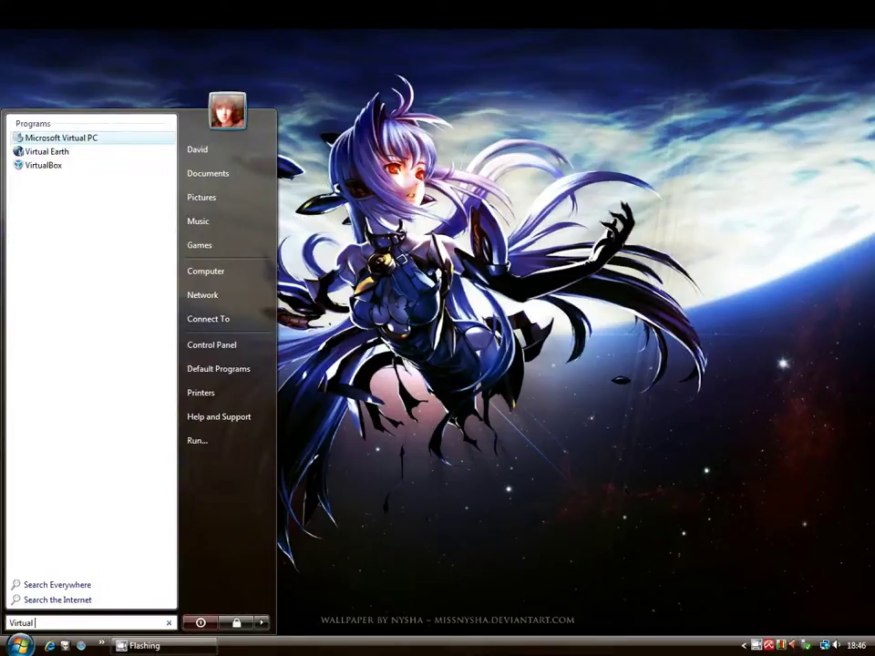
key(Return)
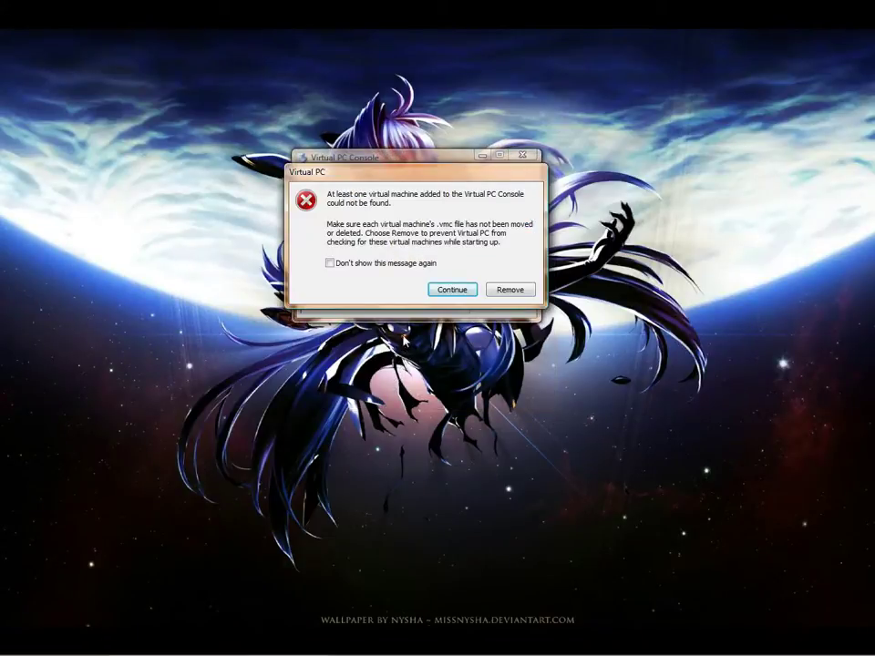
Suppress the missing-machine warning and save a new machine as Win98SETEST in the Win98SETEST folder
click(392, 264)
click(502, 290)
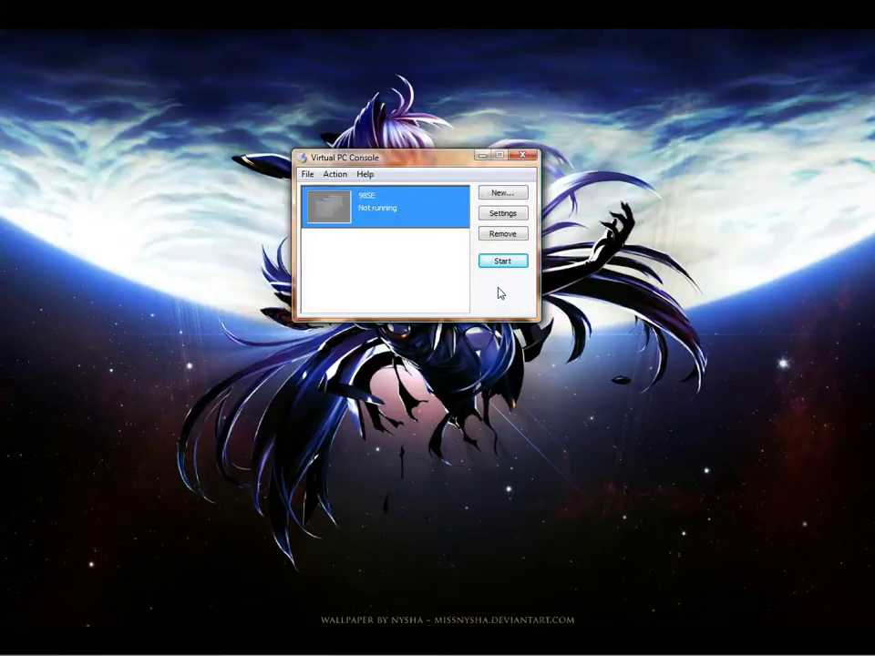
click(398, 251)
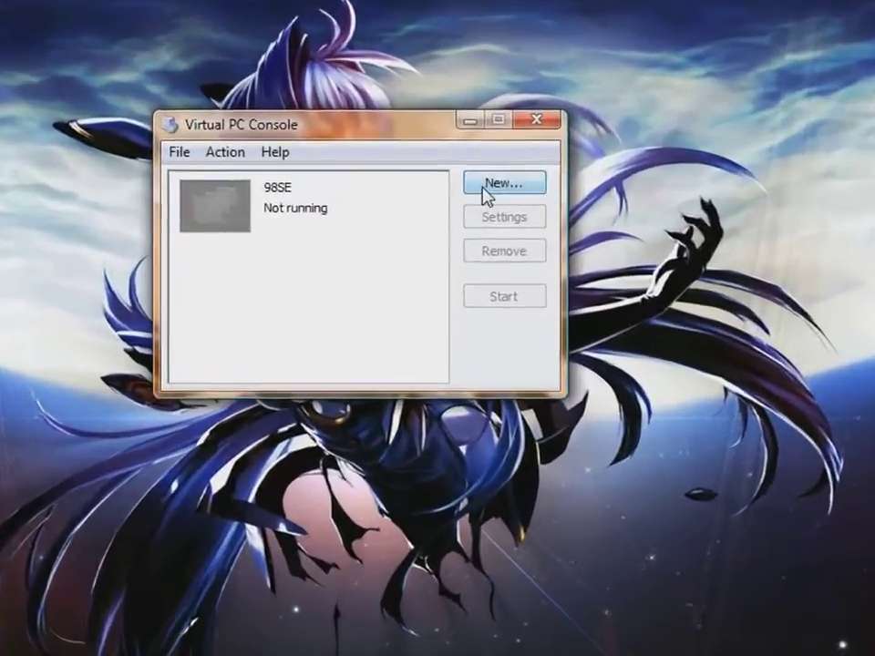
click(502, 192)
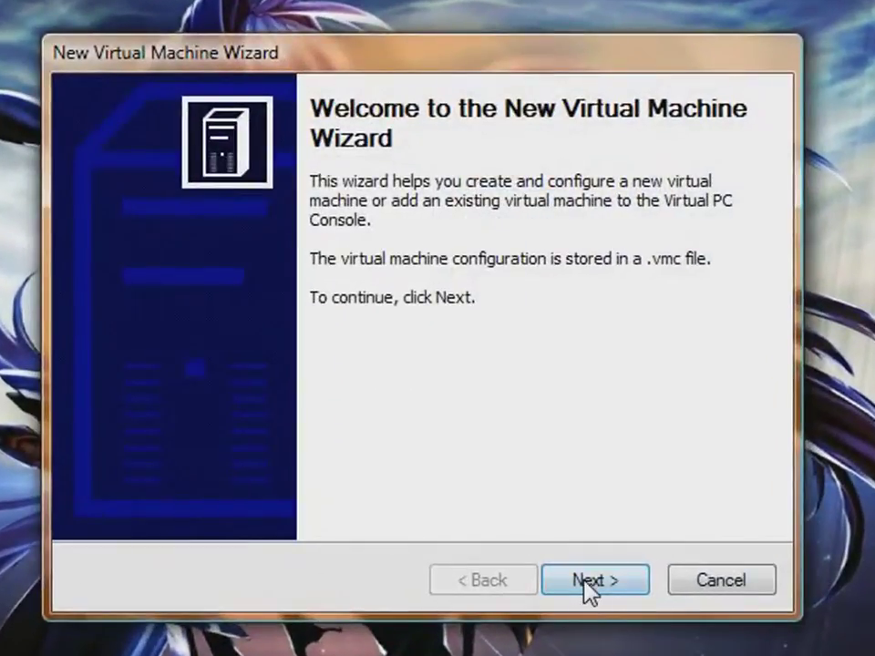
click(582, 562)
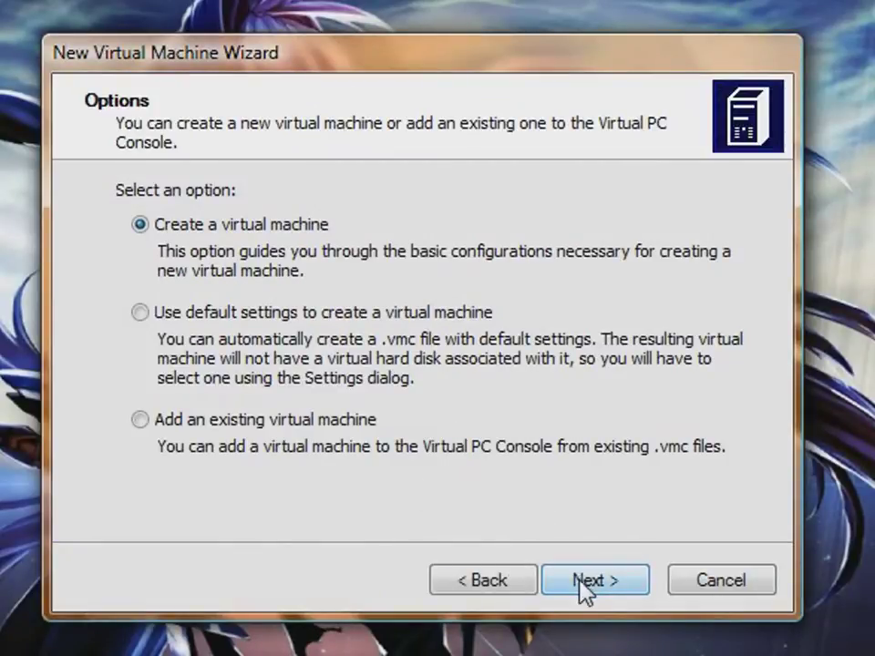
click(587, 590)
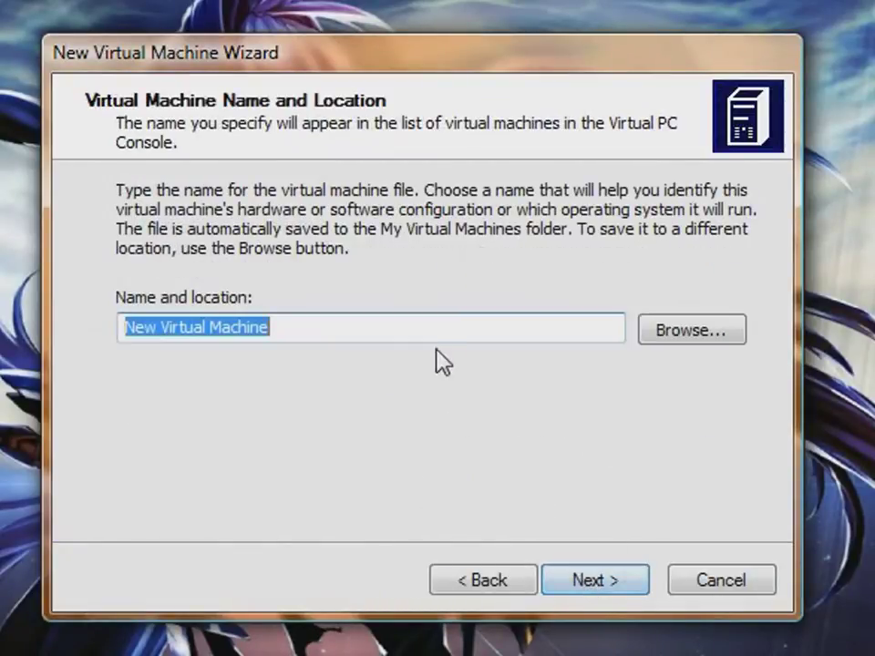
text(Win)
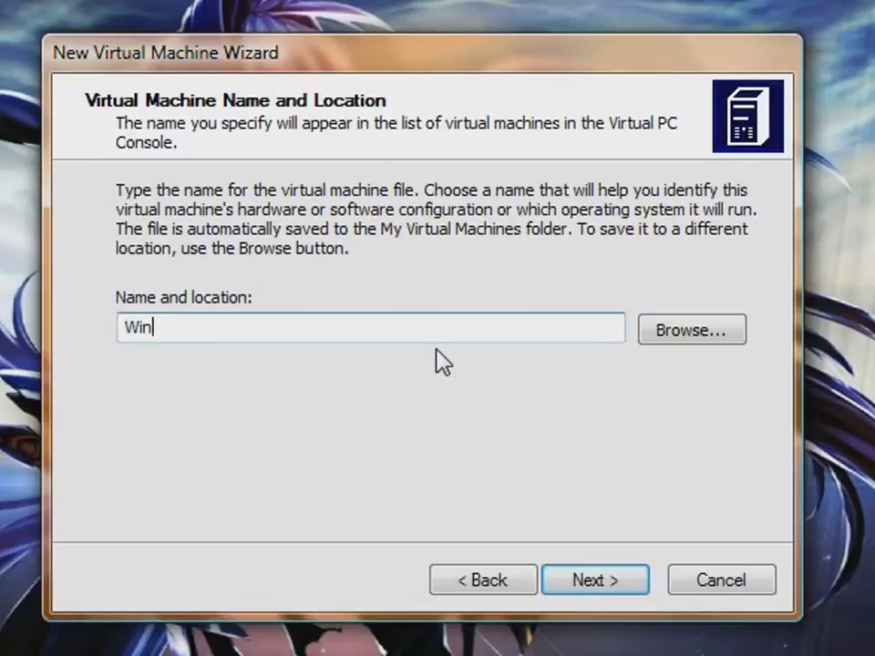
text(98SETEST)
click(716, 328)
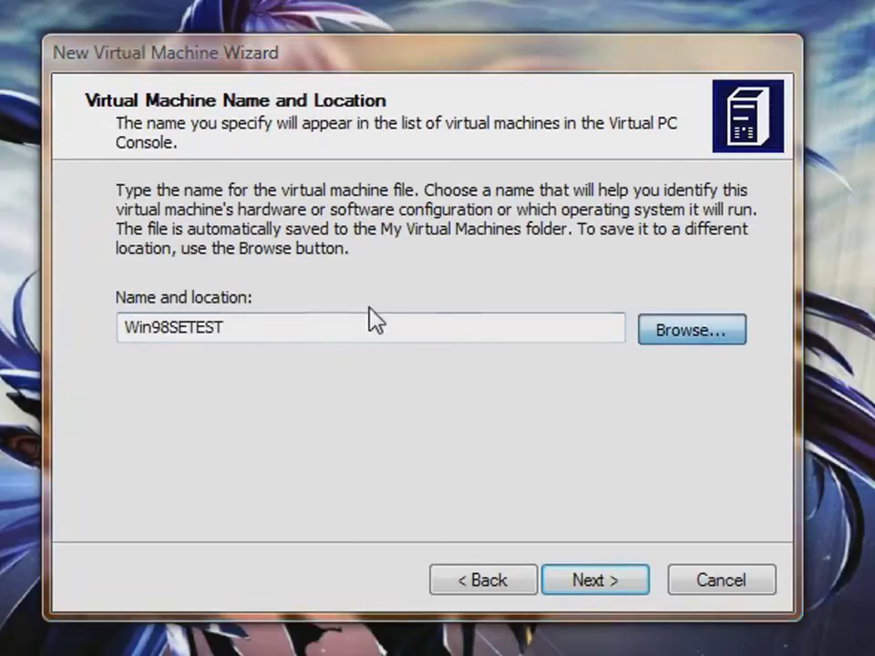
double_click(274, 191)
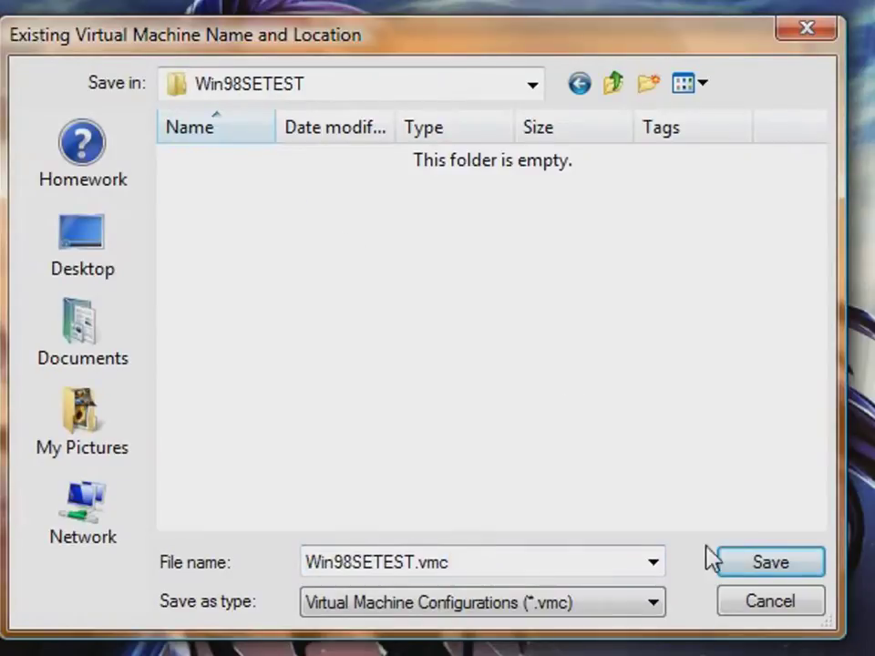
click(751, 569)
Set the guest operating system to Windows 98 with 512 MB of RAM
click(626, 584)
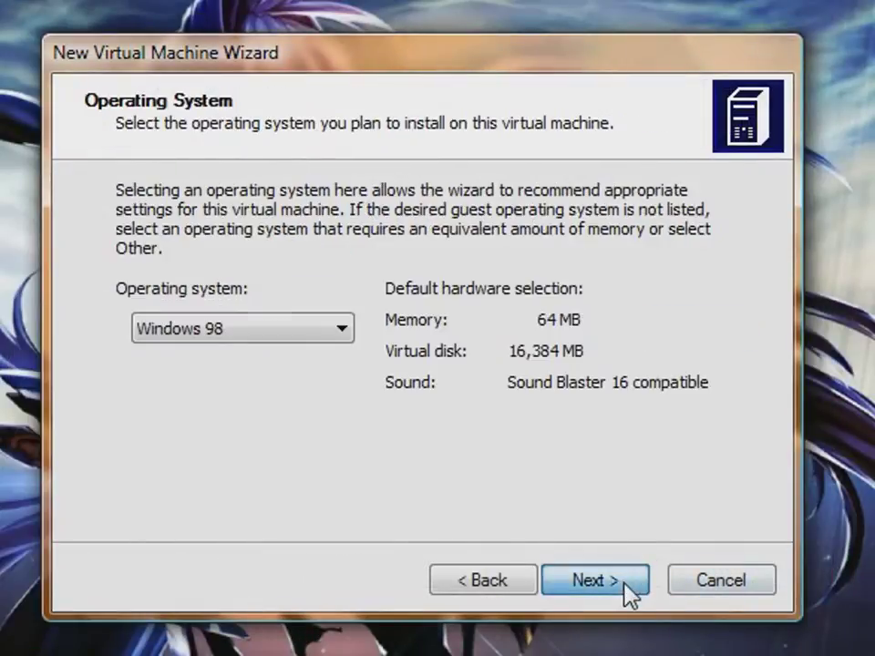
click(283, 333)
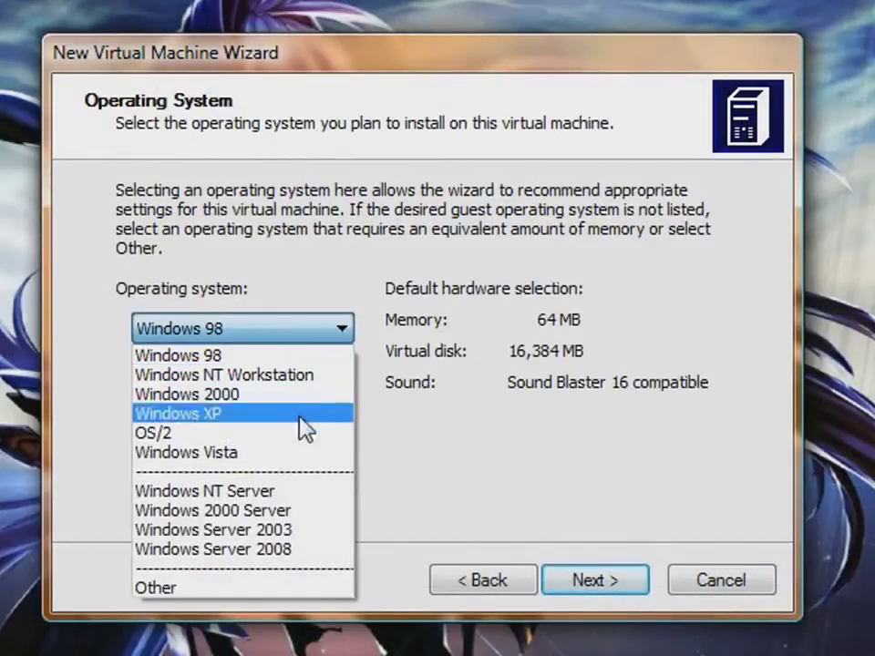
click(274, 357)
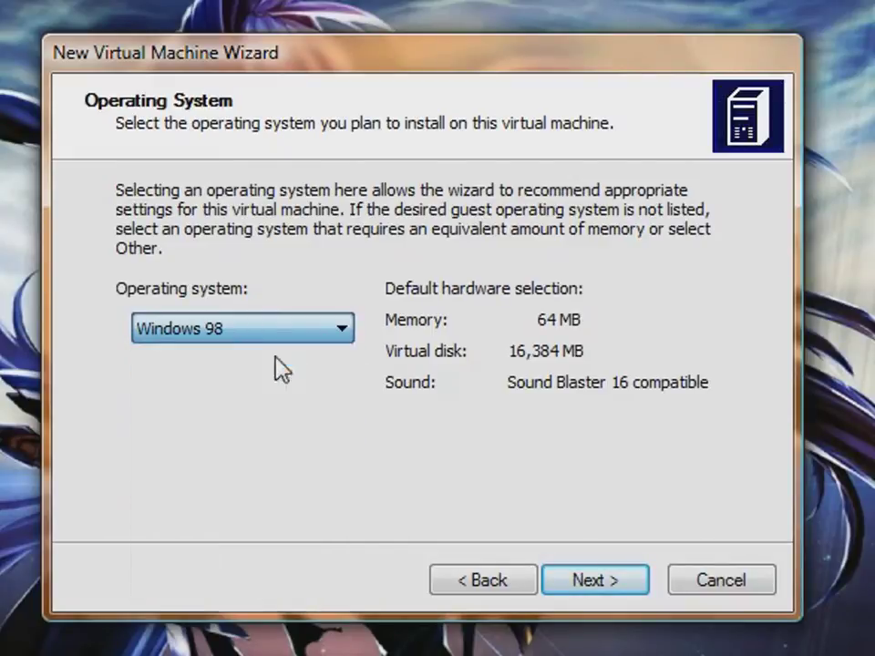
click(629, 582)
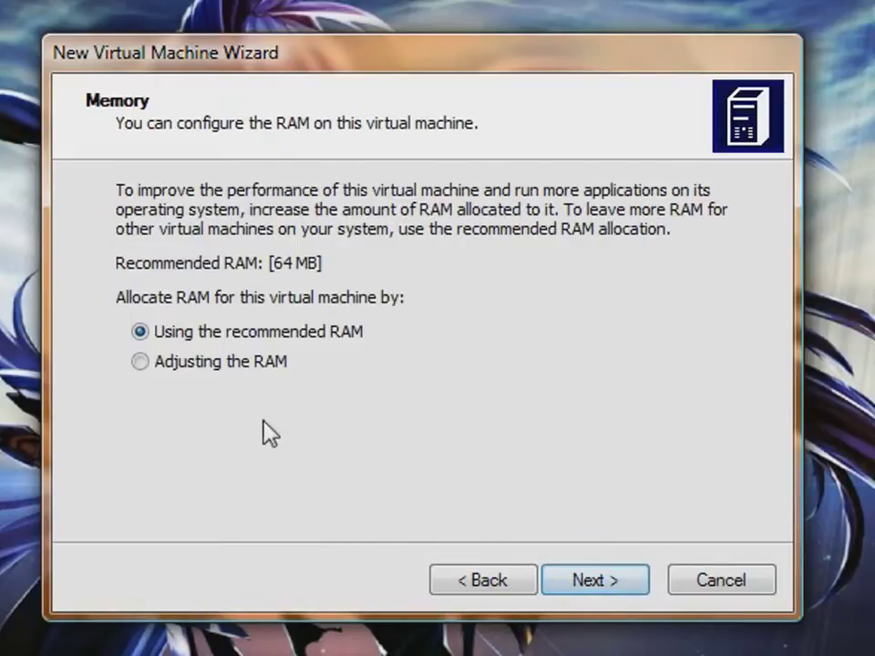
click(243, 363)
double_click(674, 440)
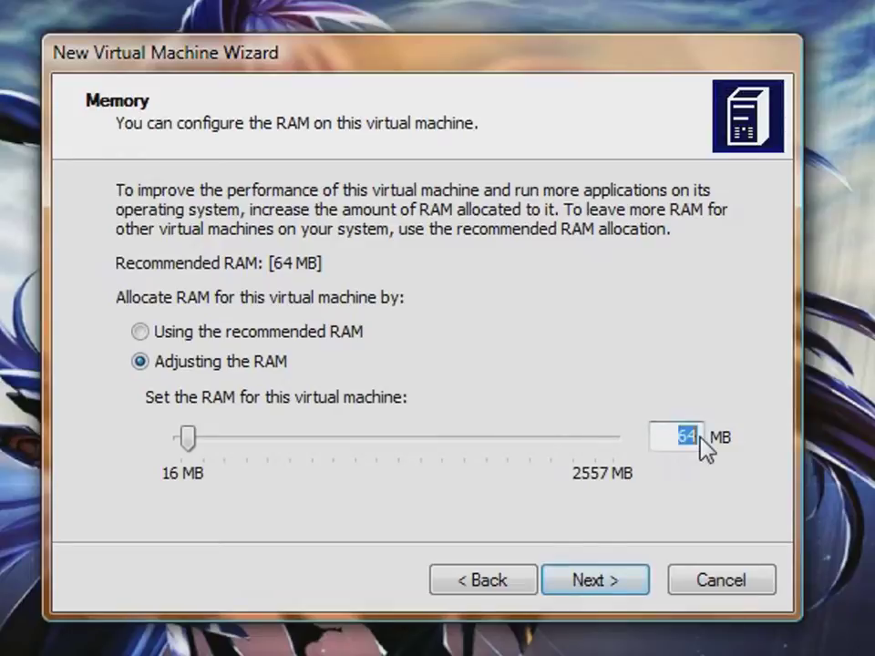
text(512)
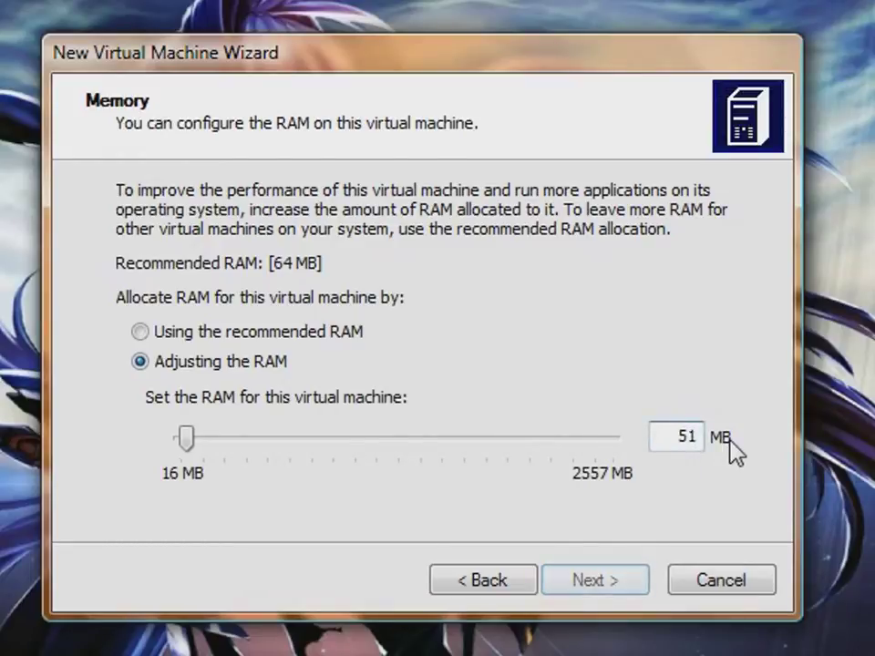
click(607, 581)
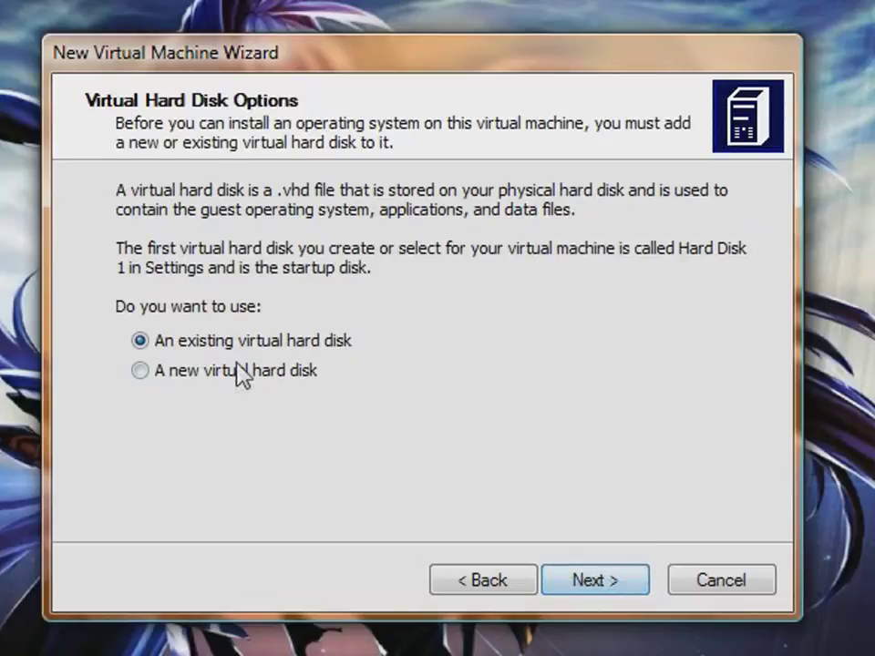
Give the machine a new 2000 MB virtual hard disk and view the summary
click(282, 372)
click(641, 582)
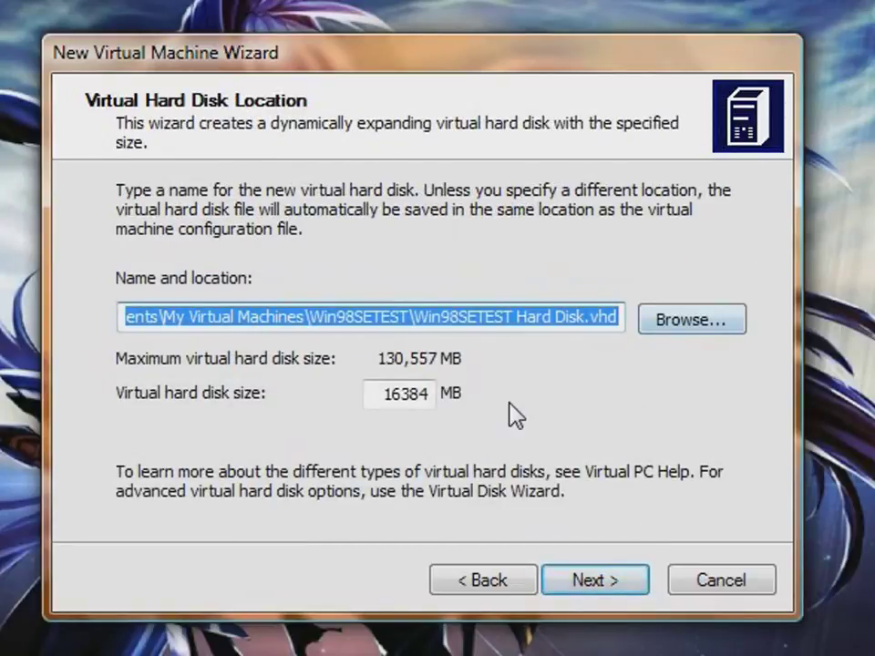
double_click(387, 402)
text(2)
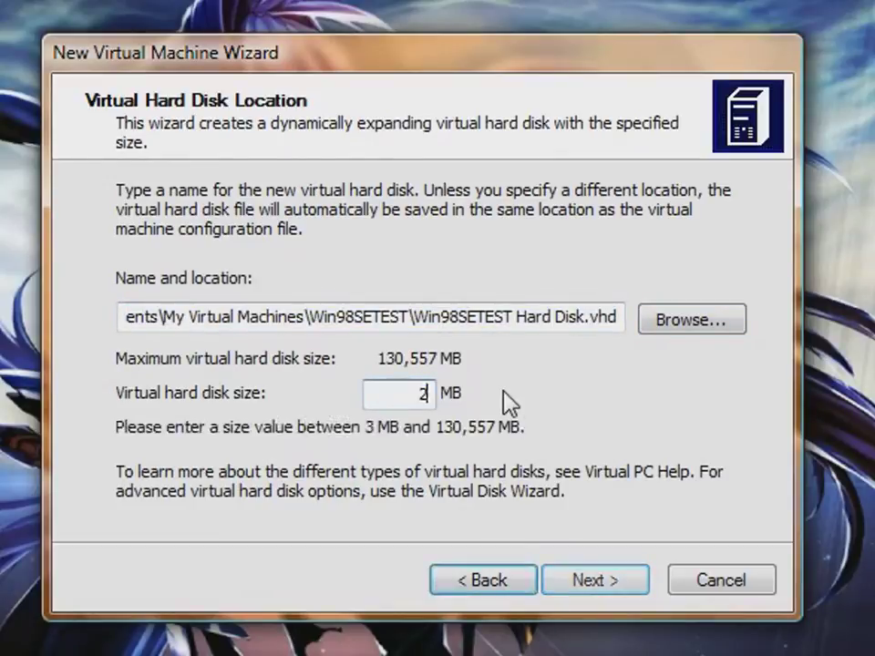
text(000)
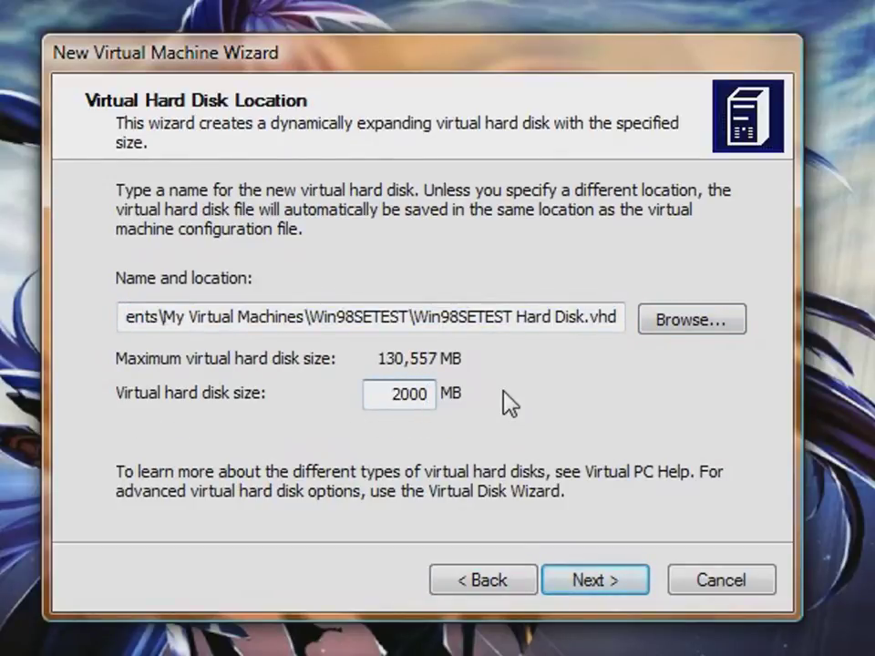
click(600, 586)
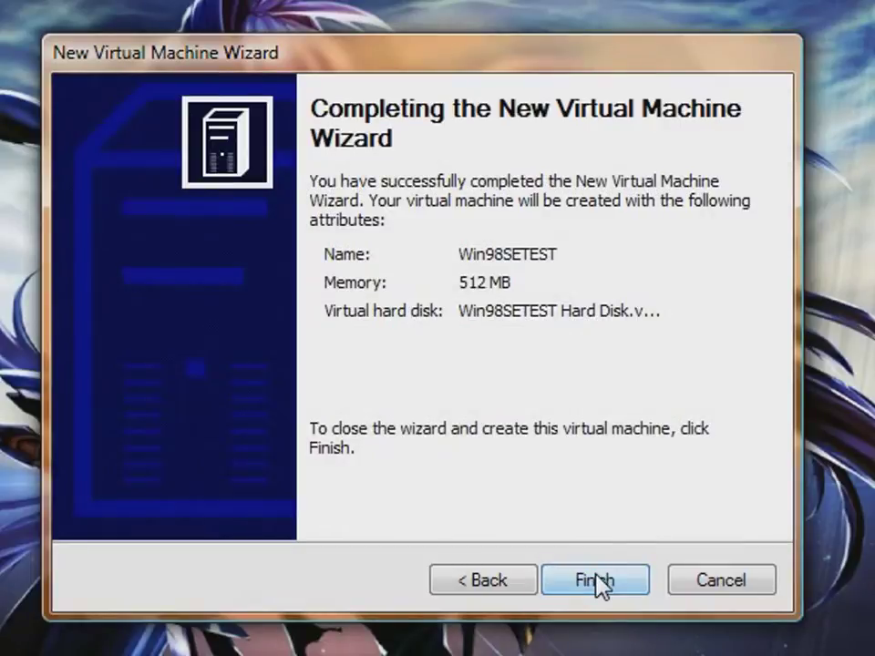
Finish creating Win98SETEST, dismiss the disc's AutoPlay prompt, and start the machine
click(600, 585)
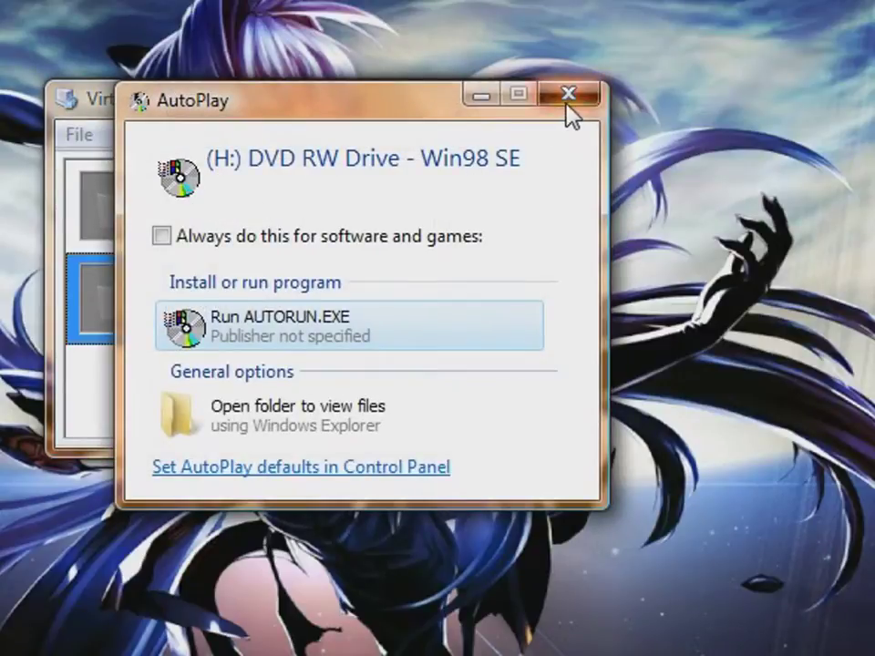
click(566, 99)
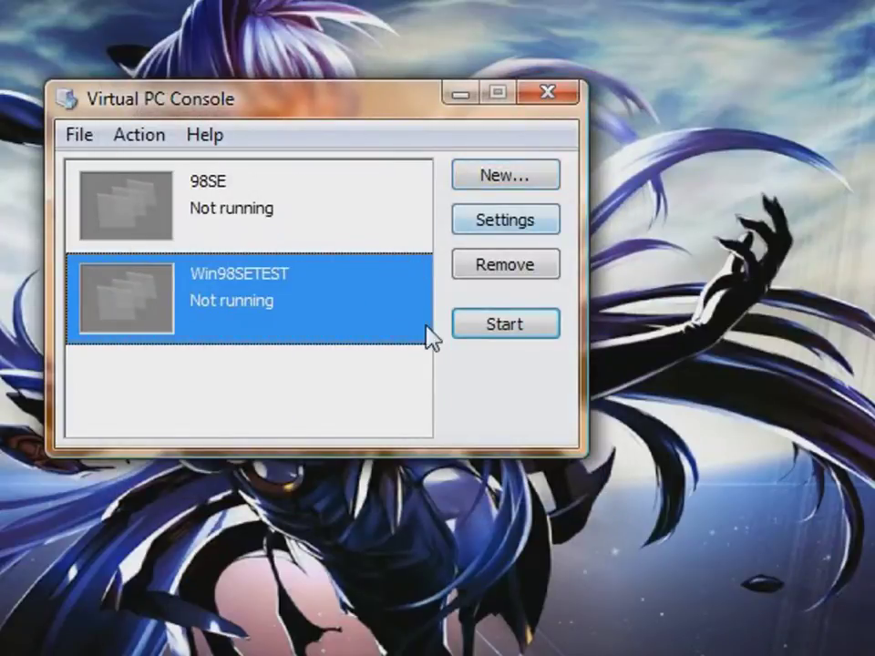
click(505, 323)
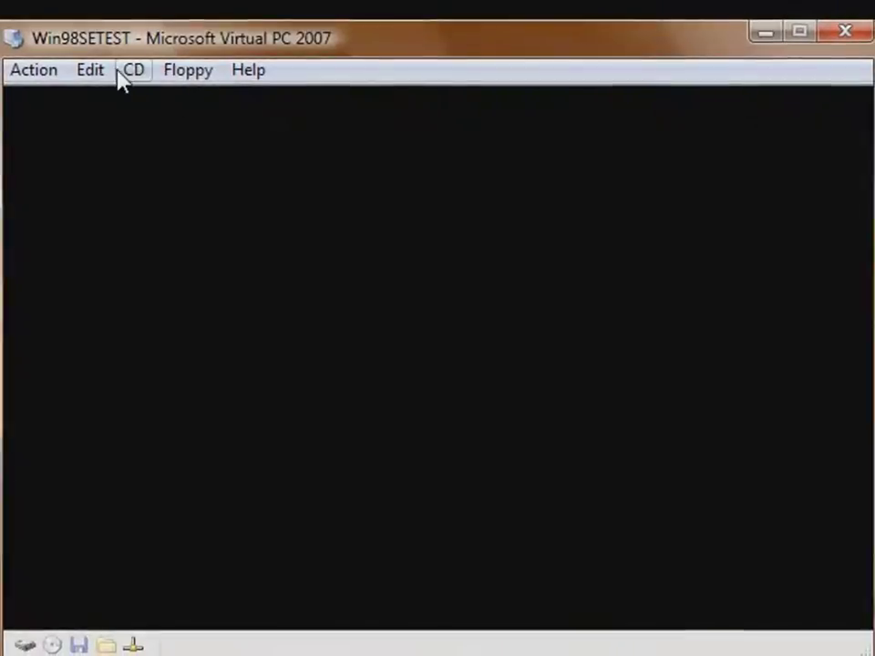
click(137, 72)
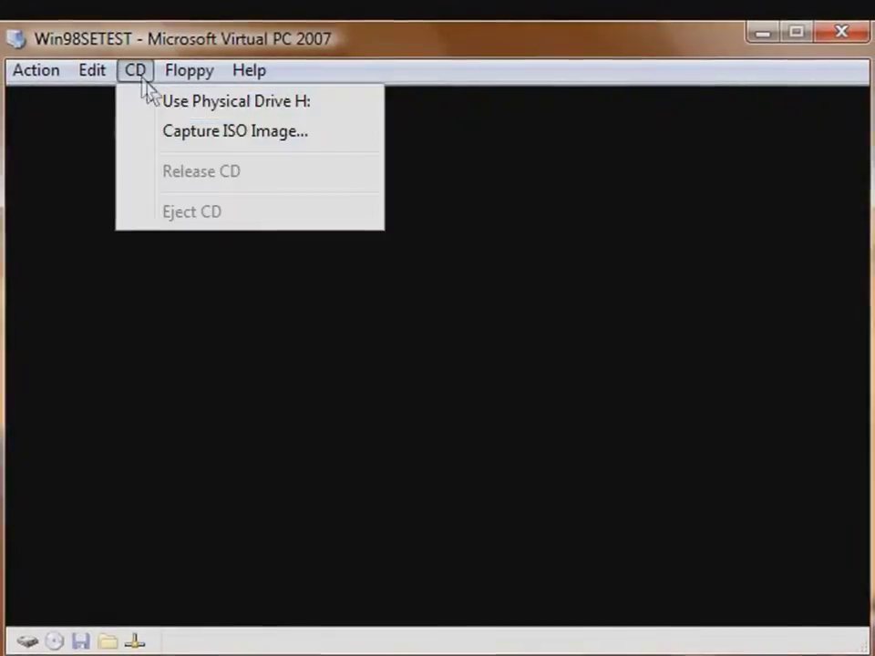
Attach physical drive H: to the VM and boot Windows 98 Setup from CD-ROM
click(158, 106)
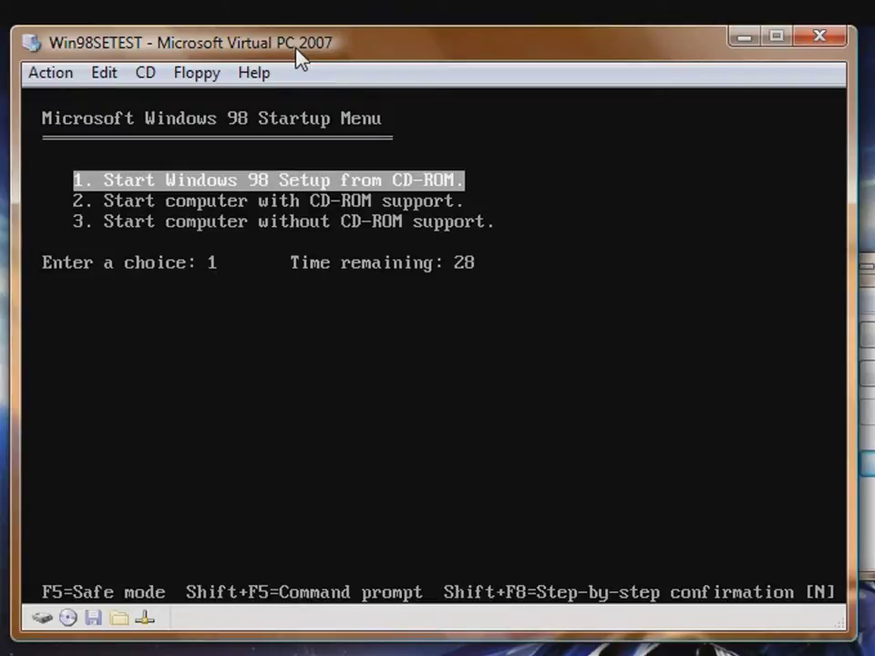
key(Return)
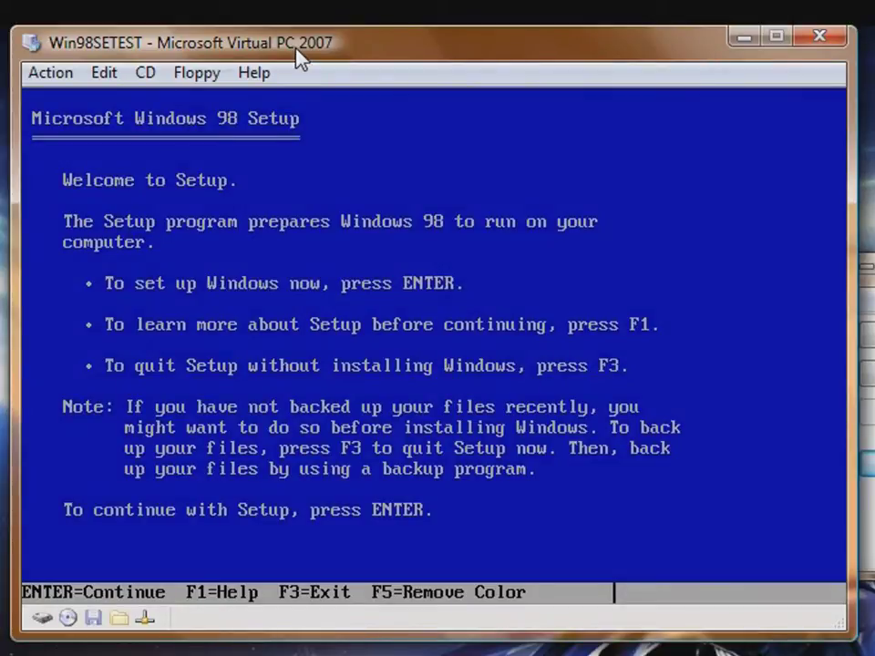
key(Return)
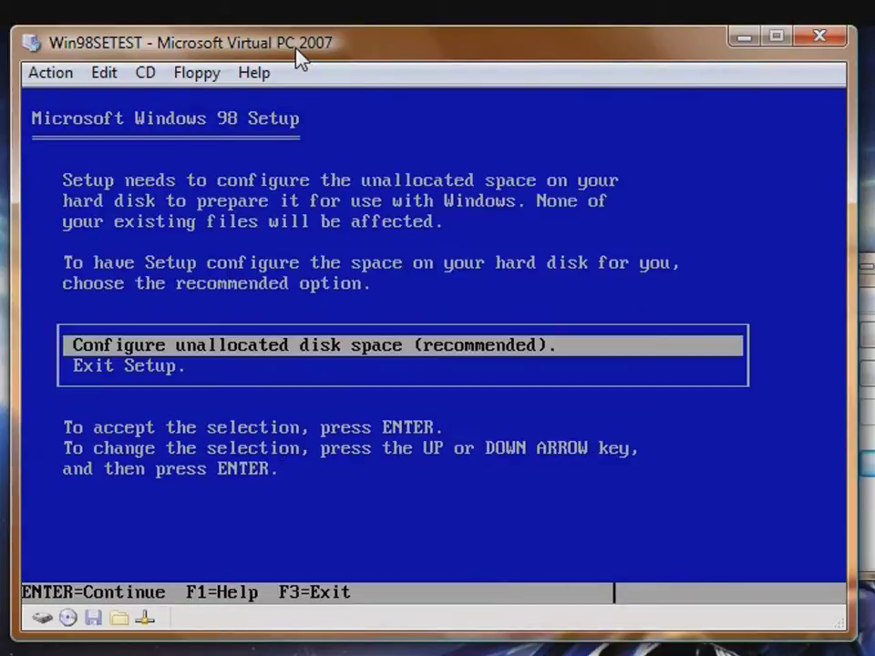
Configure the unallocated disk space with large disk support, then reboot into Setup from CD-ROM
key(Down)
key(Up)
key(Return)
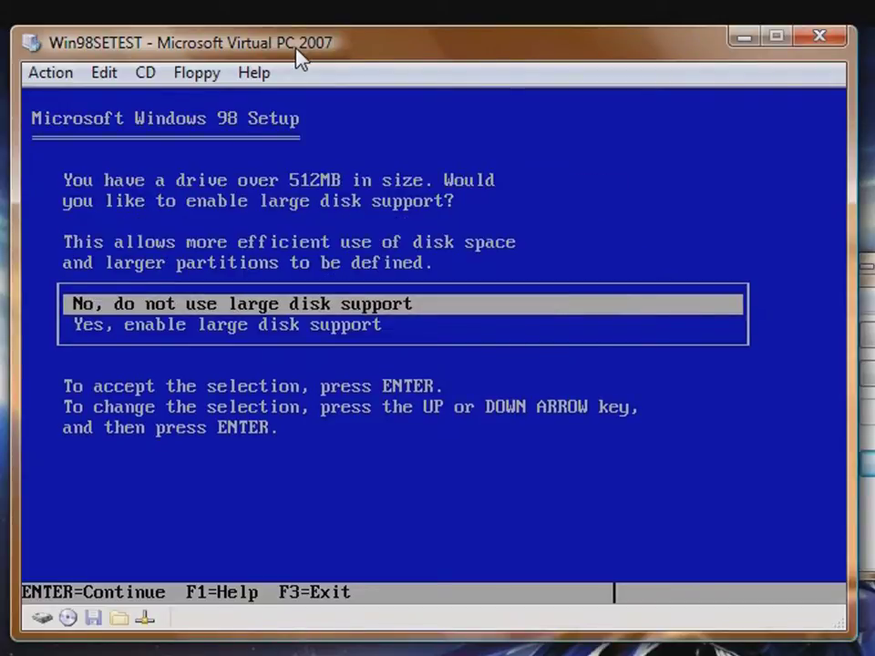
key(Down)
key(Return)
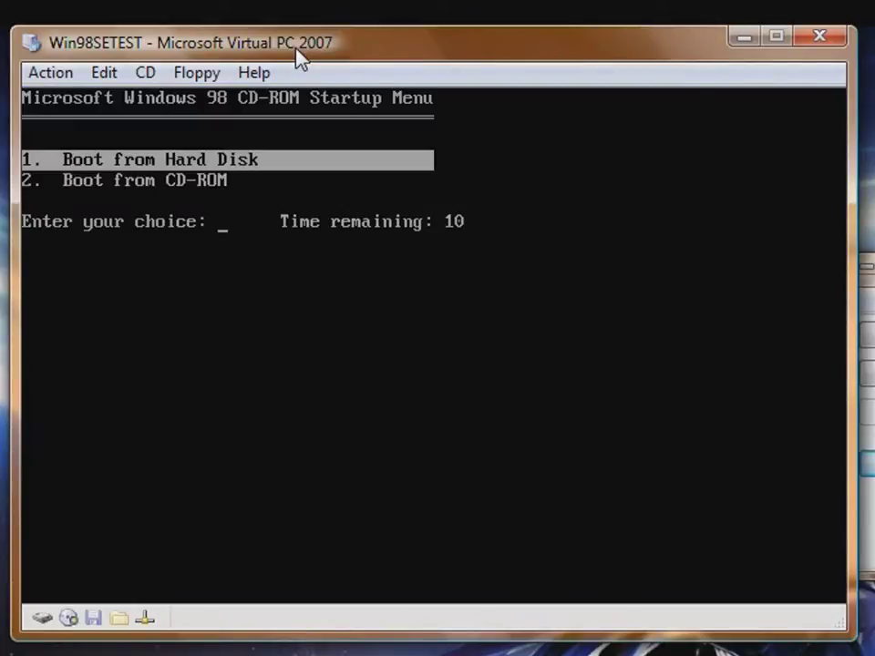
key(Down)
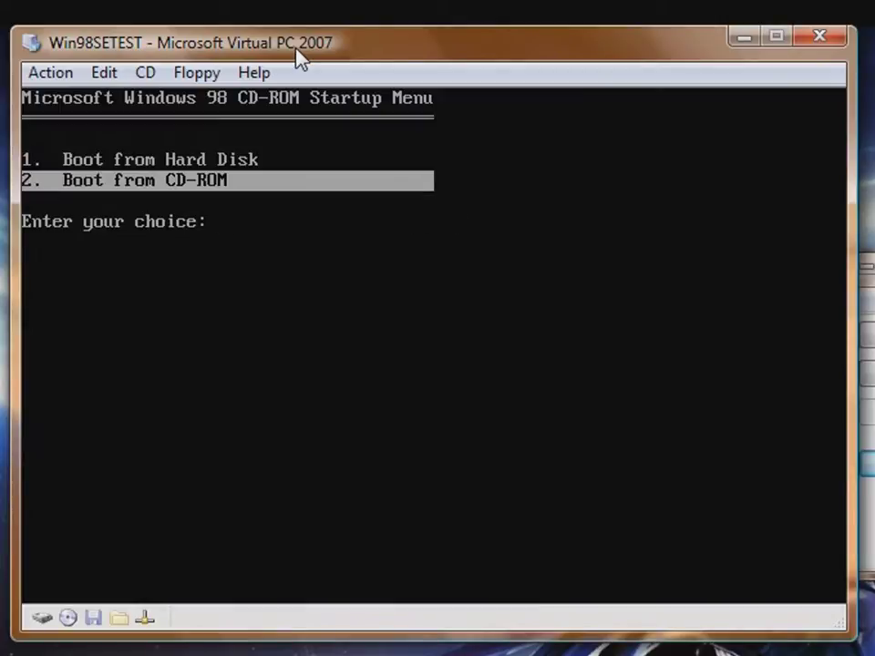
key(Return)
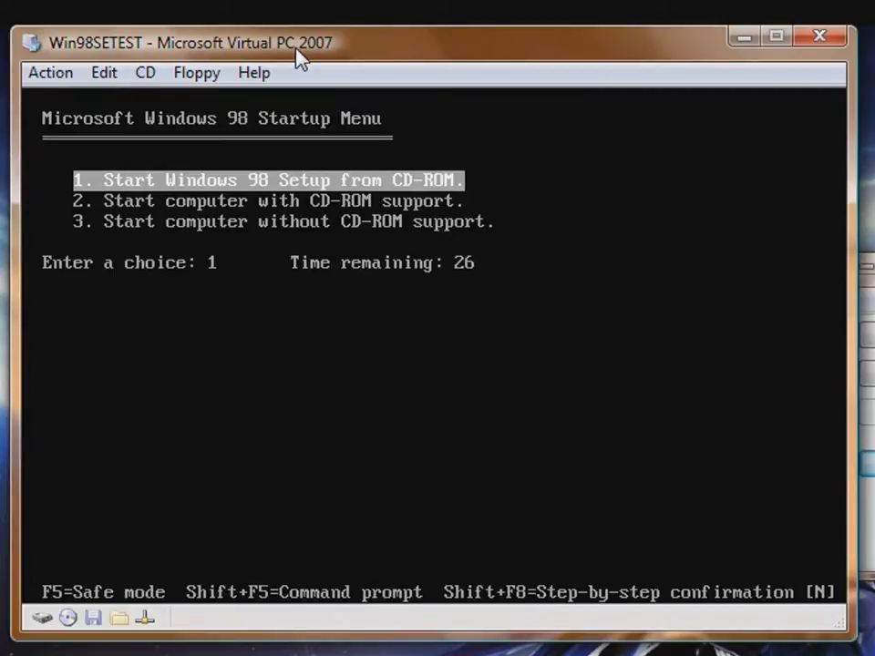
key(Return)
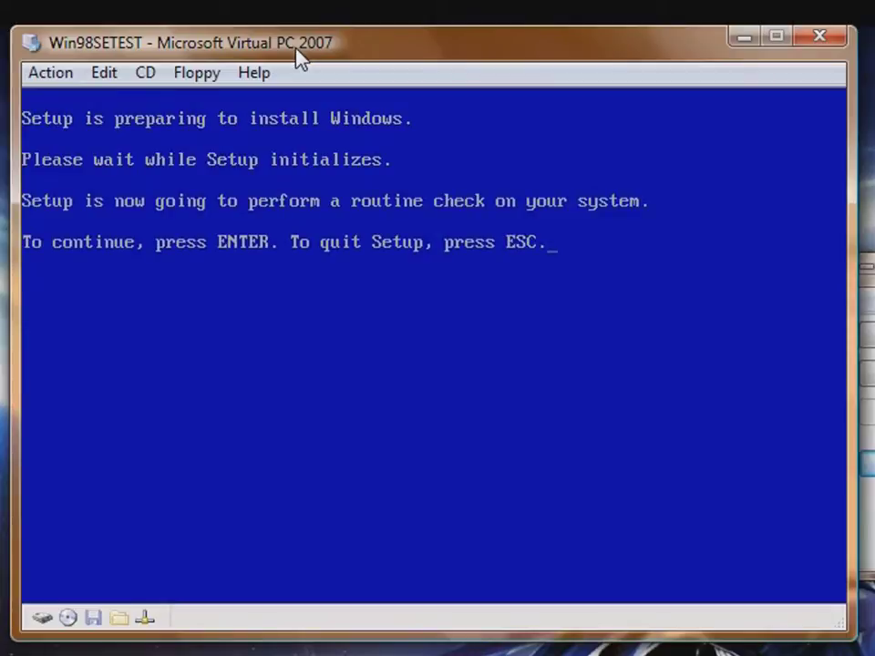
Run Setup's routine system check and let ScanDisk finish checking drive C
key(Return)
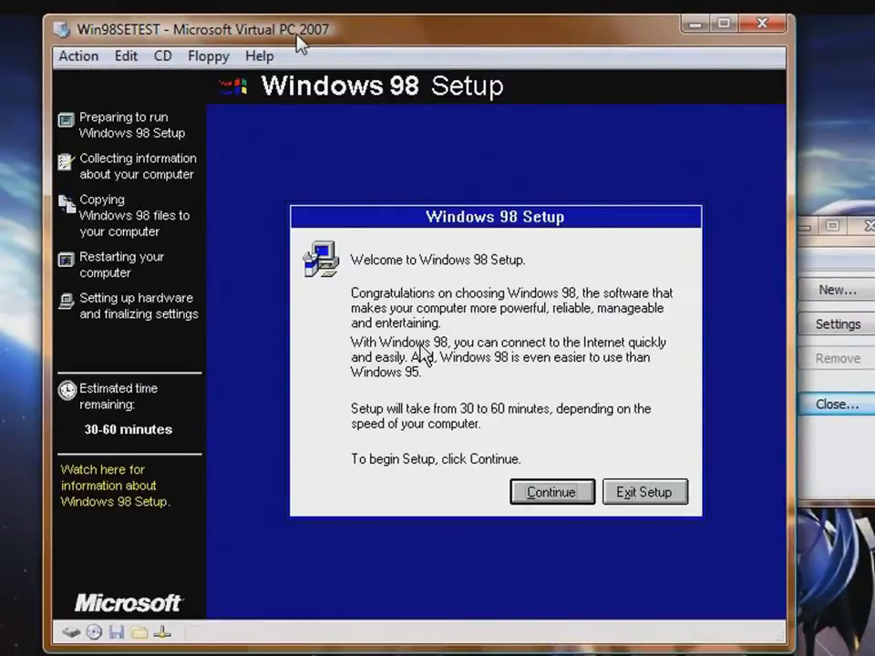
Acknowledge the mouse-capture notice about the RIGHT ALT release key and continue into Windows 98 Setup
click(431, 351)
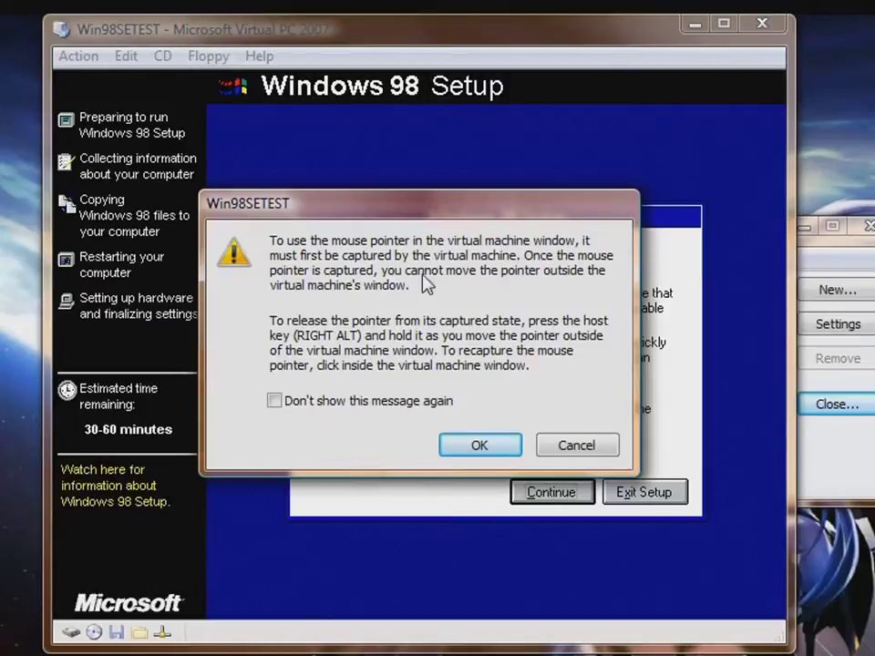
drag(296, 336, 361, 341)
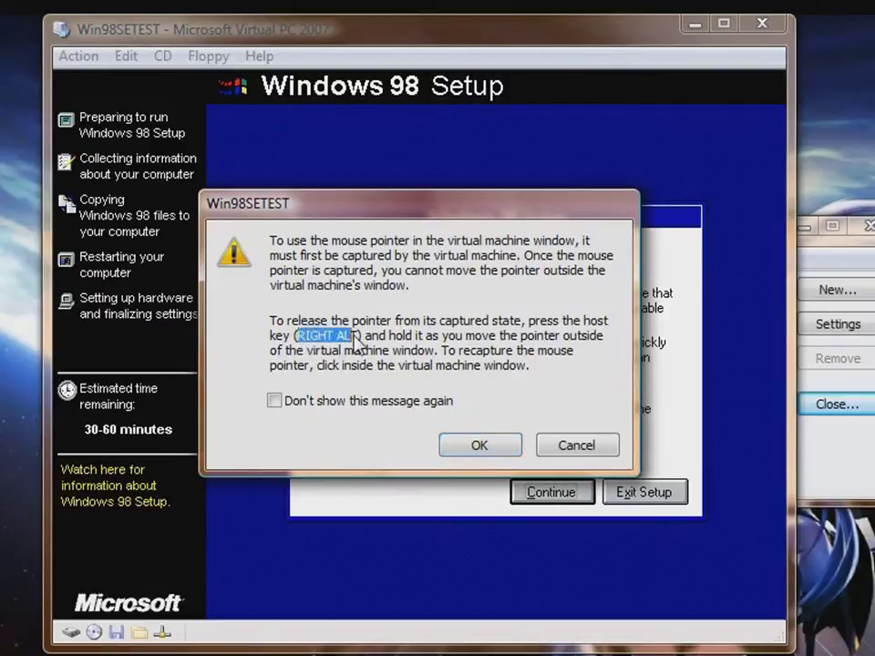
click(484, 446)
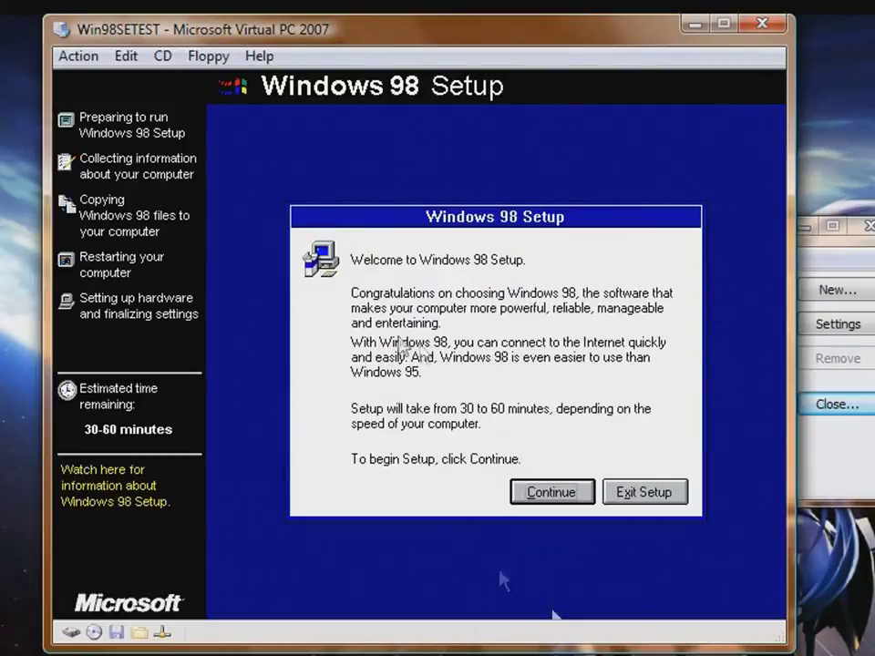
click(558, 497)
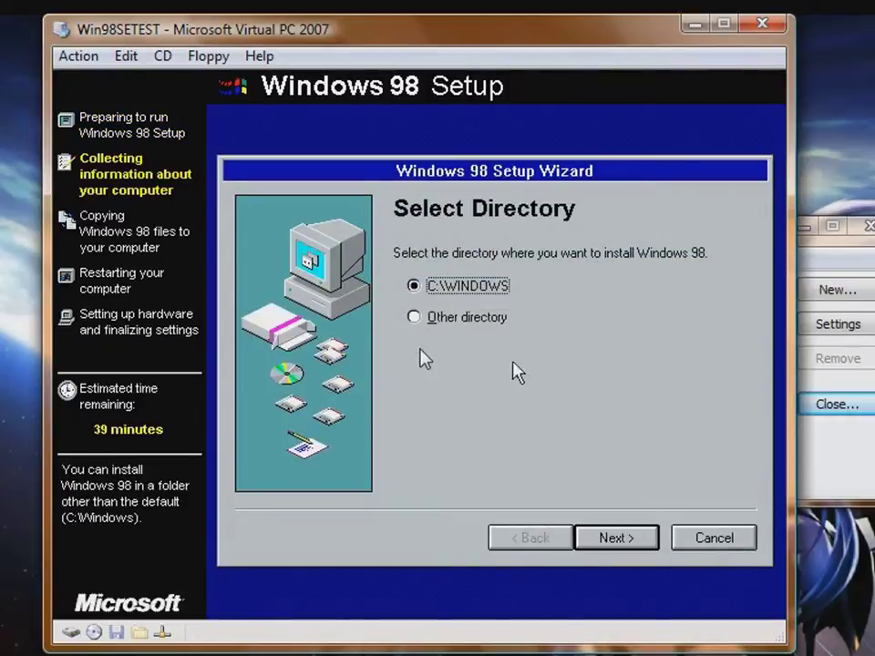
Keep C:\WINDOWS as the install folder, Typical setup, and the recommended common components
click(608, 549)
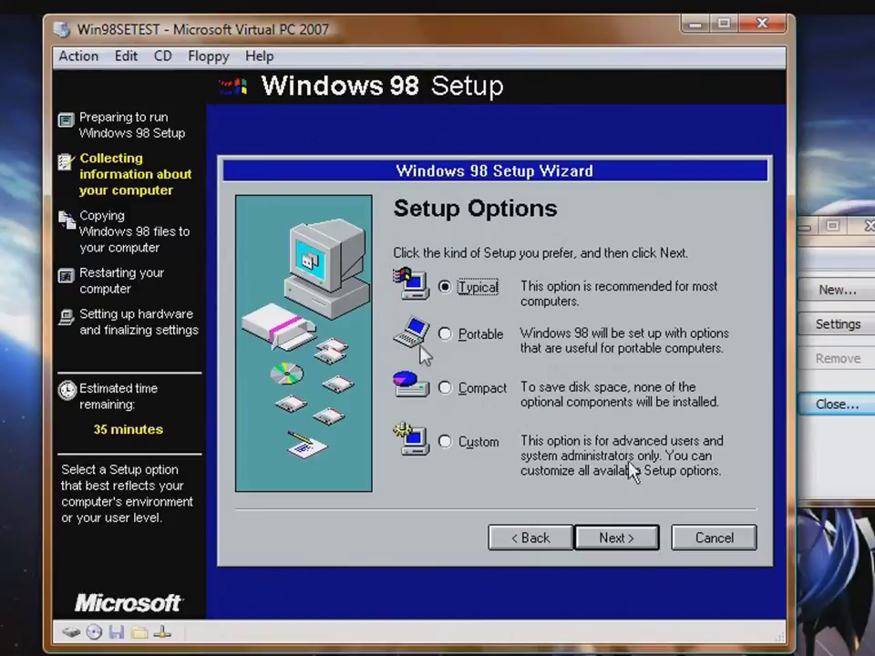
click(625, 540)
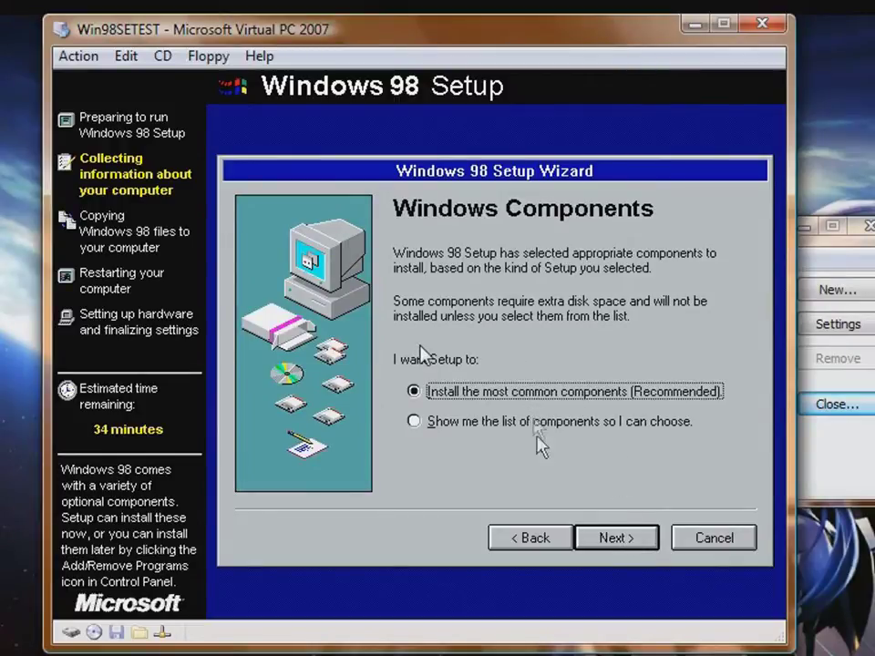
click(616, 540)
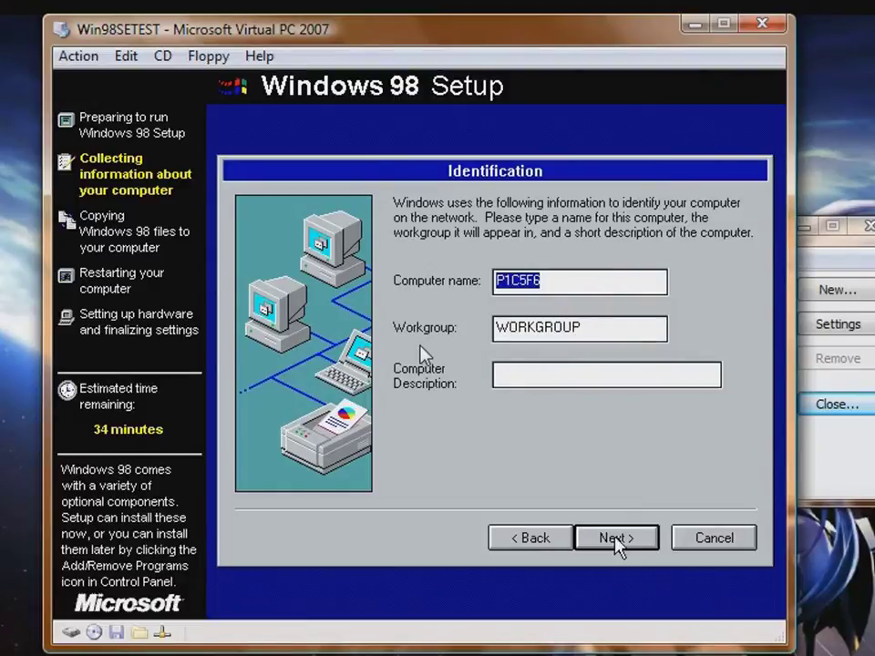
Enter a new computer name on the Identification page and confirm it
text(Window)
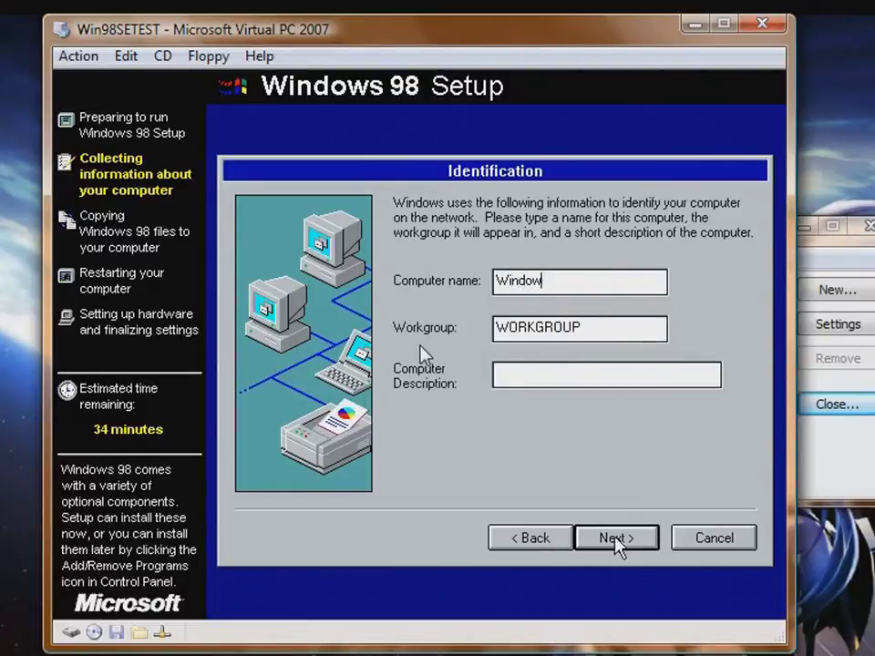
key(BackSpace)
key(BackSpace)
key(BackSpace)
key(BackSpace)
key(BackSpace)
text(IN)
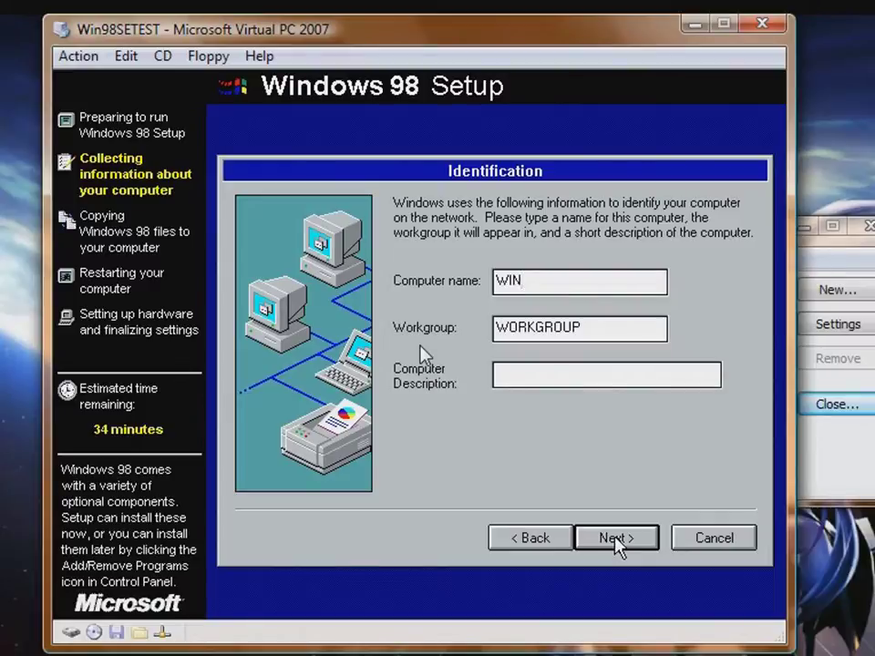
text(98TEST)
click(601, 542)
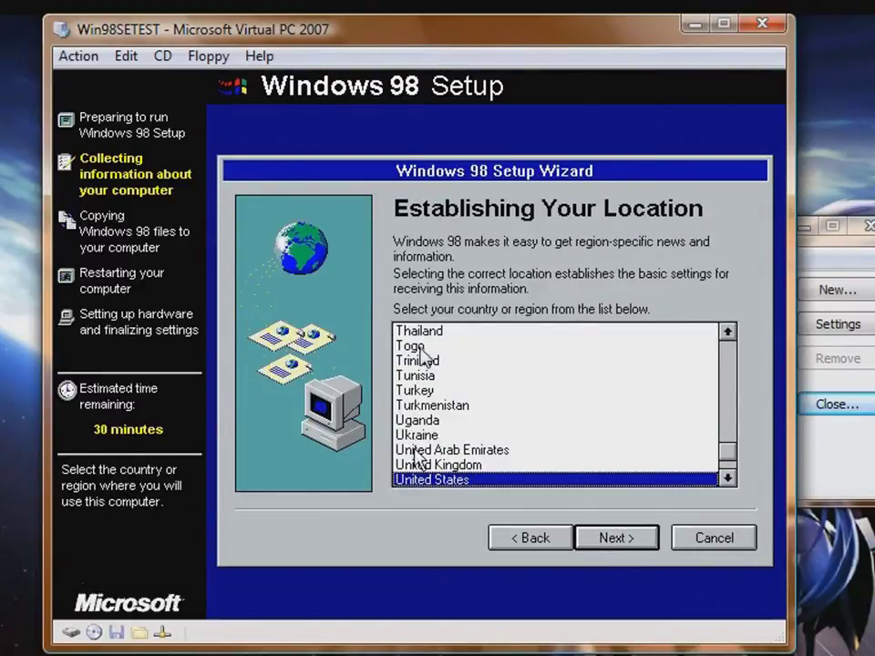
Set the location to United Kingdom and start copying the Windows 98 files
click(417, 464)
click(625, 540)
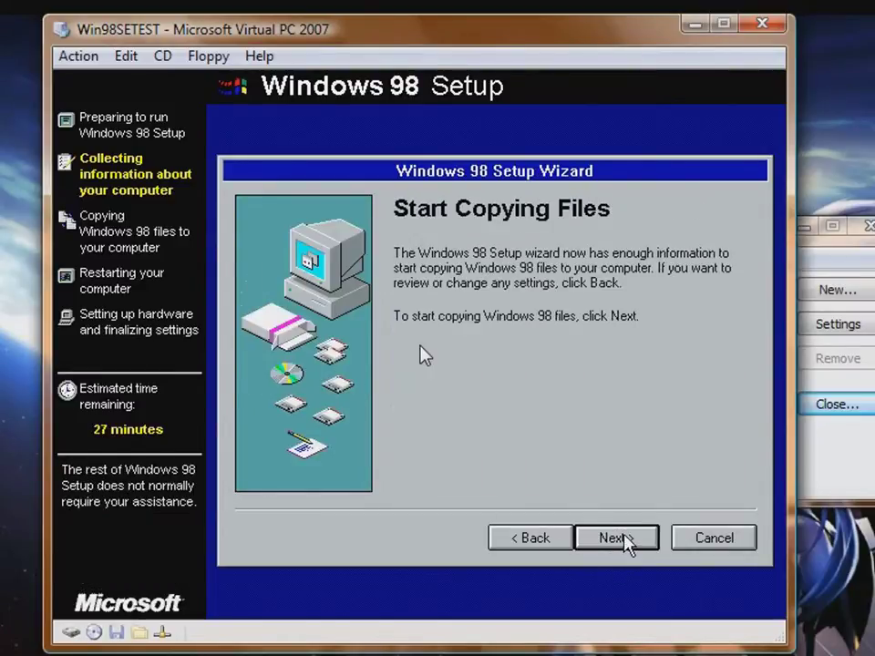
click(625, 539)
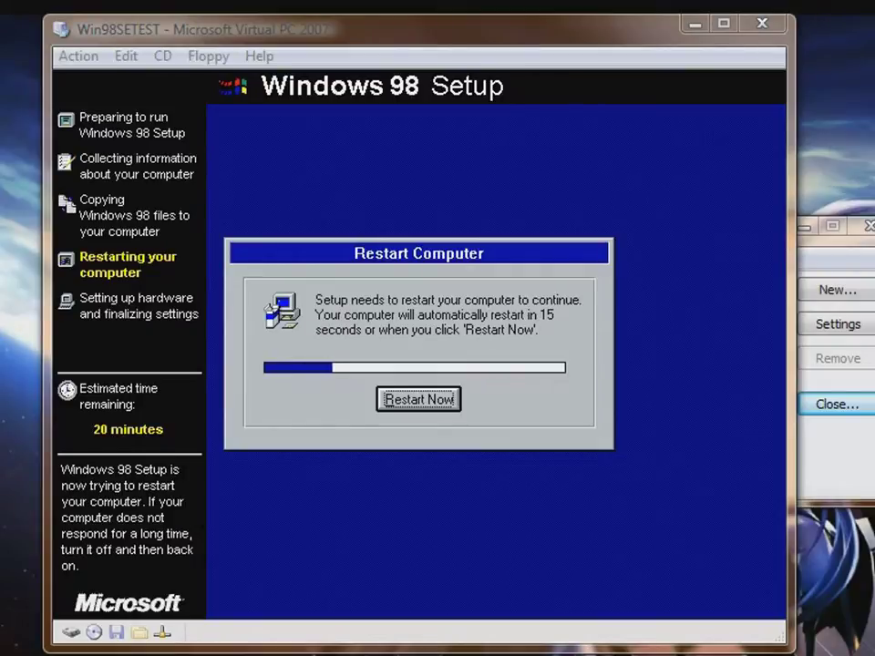
Restart the virtual machine now and boot it from the hard disk
click(420, 355)
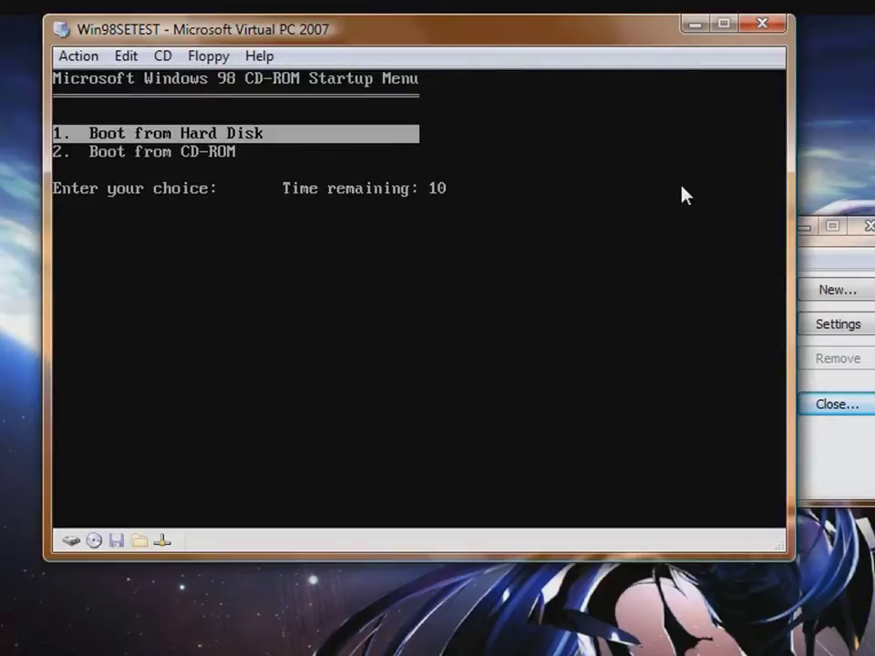
key(Return)
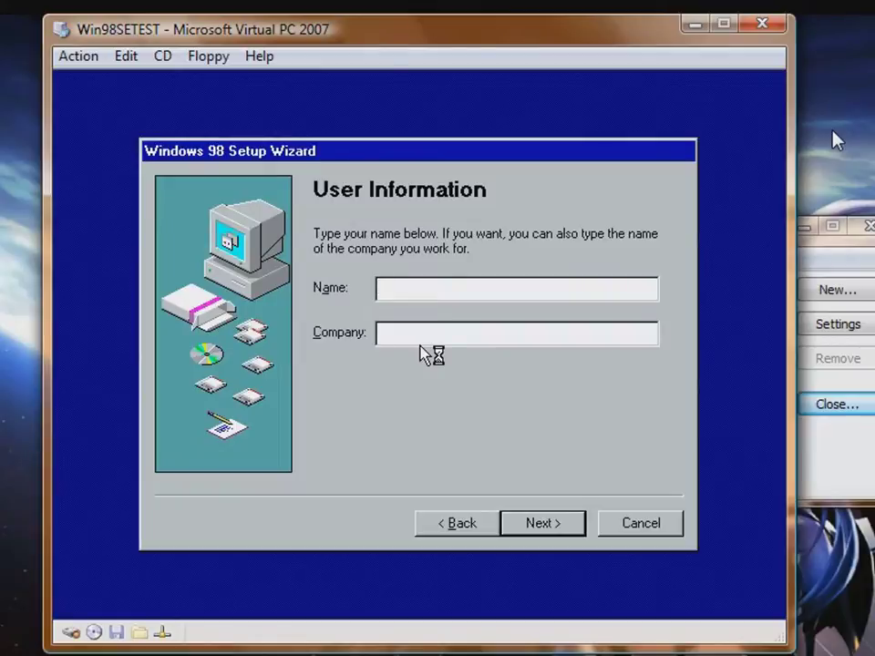
Fill in the user's name and a company name of 'B' on User Information
text(David)
key(Tab)
text(B)
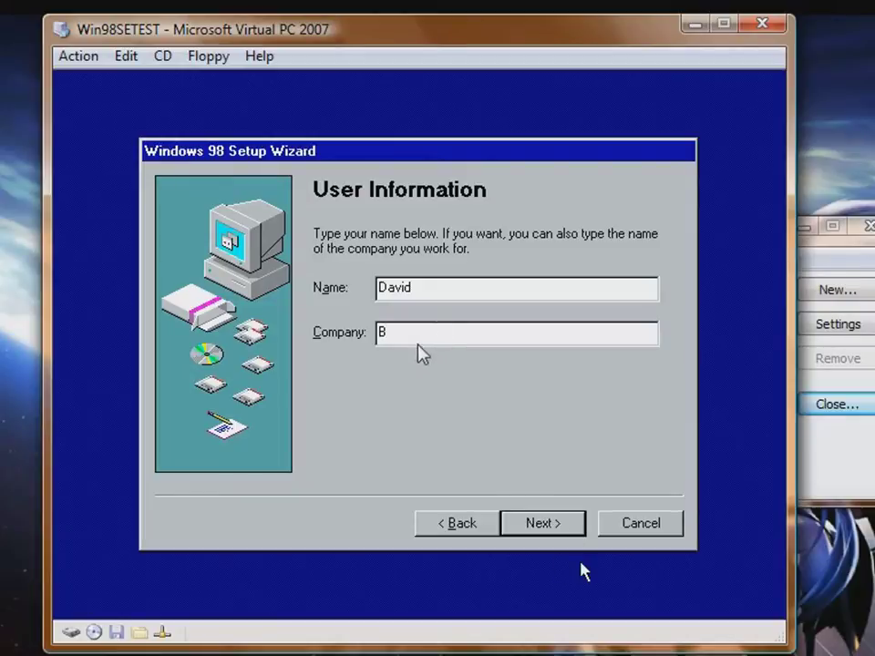
click(541, 527)
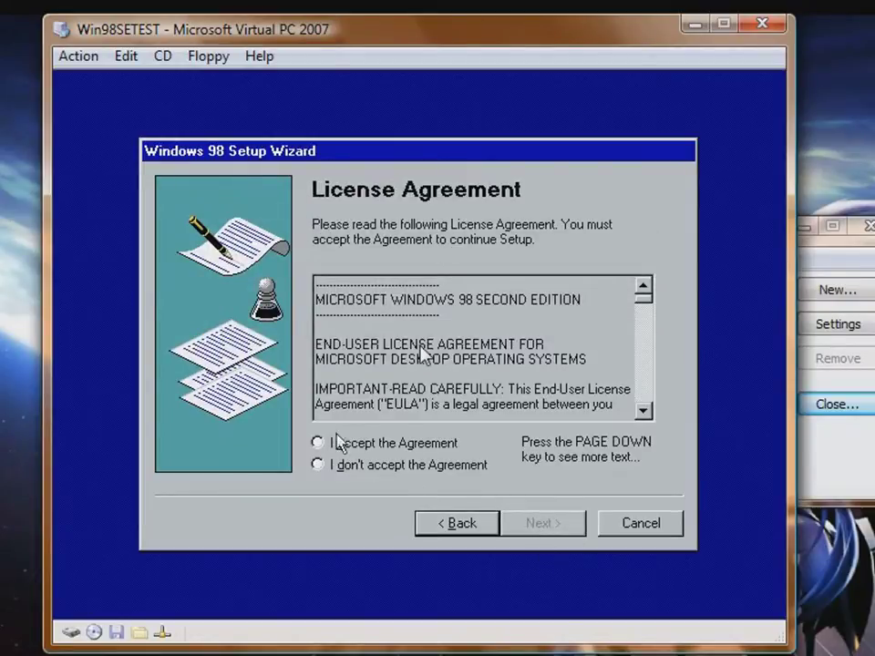
Scroll through and accept the Windows 98 licence agreement, moving on to the product key
click(642, 309)
drag(642, 316, 638, 248)
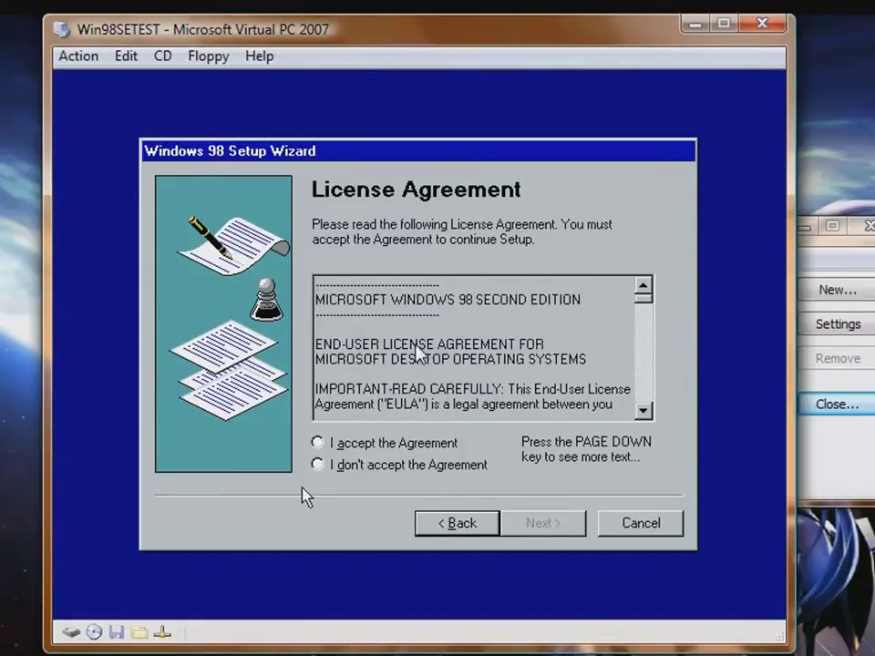
click(329, 444)
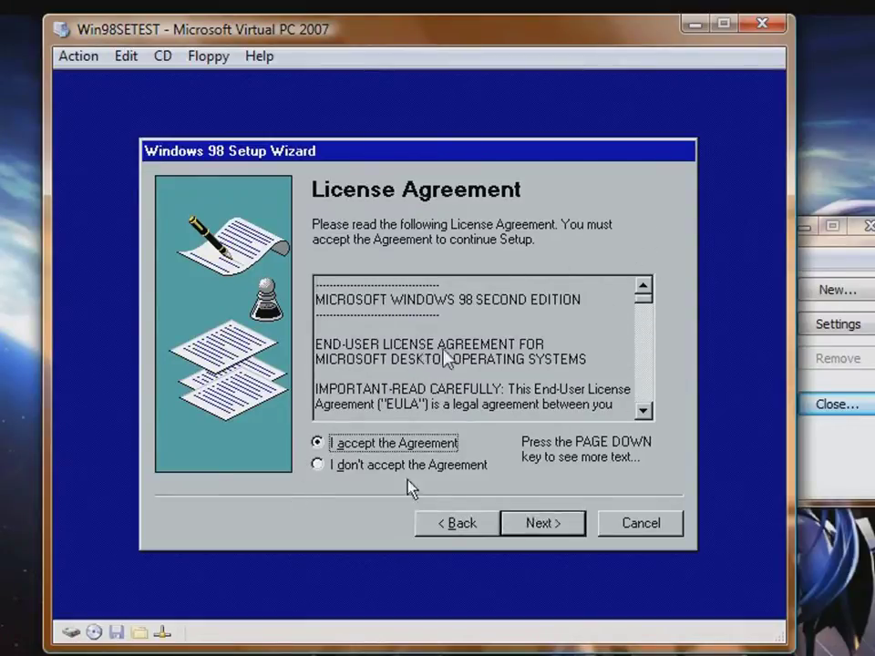
click(550, 521)
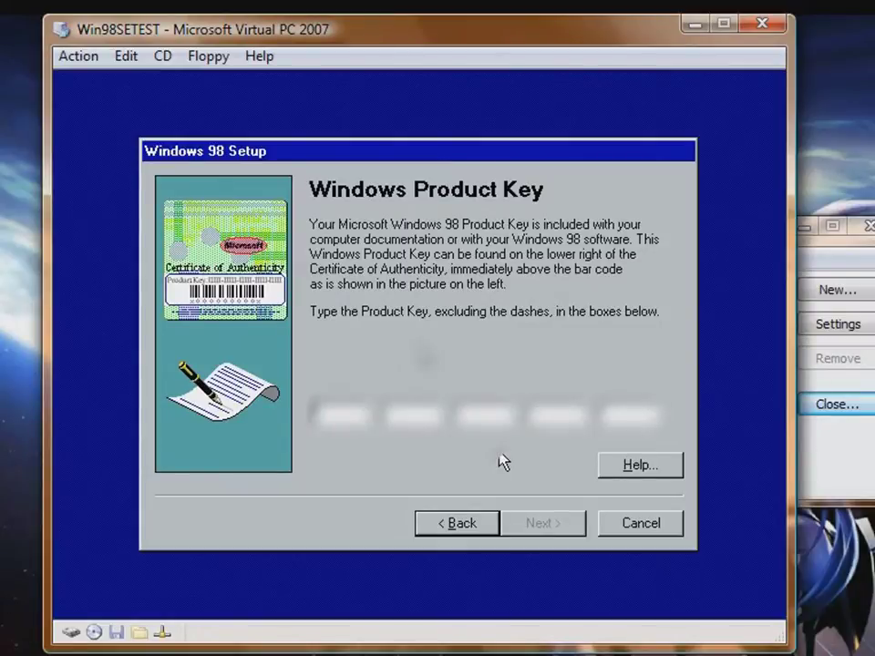
Enter the 25-character Windows 98 product key and submit it
text(XXX)
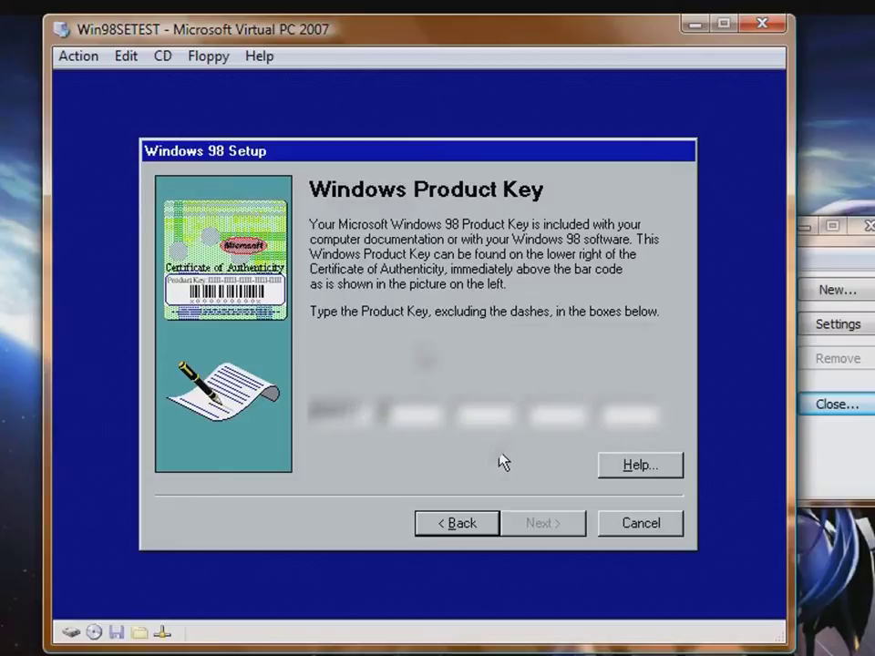
text(XXXXXXX)
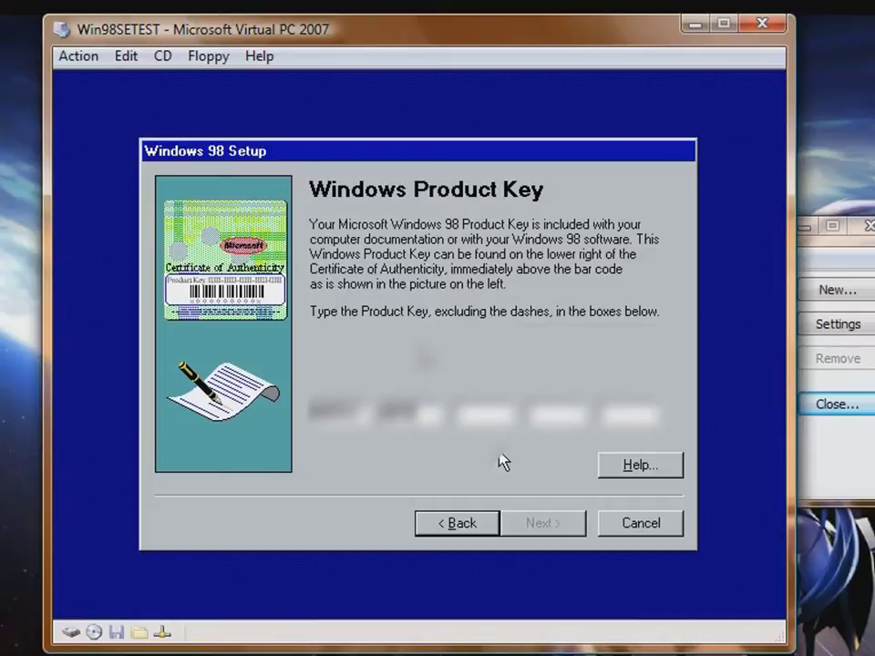
text(X)
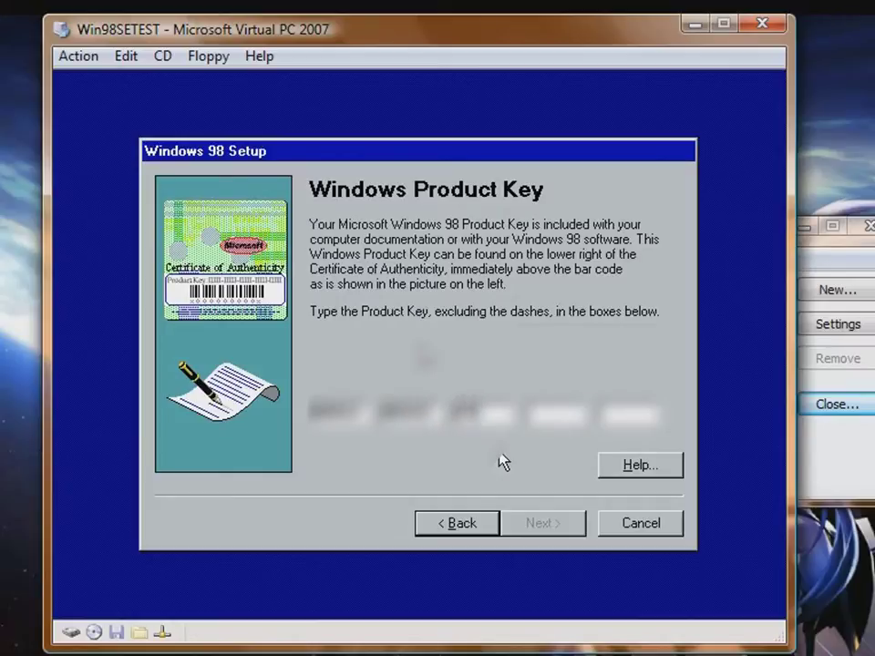
text(XXX)
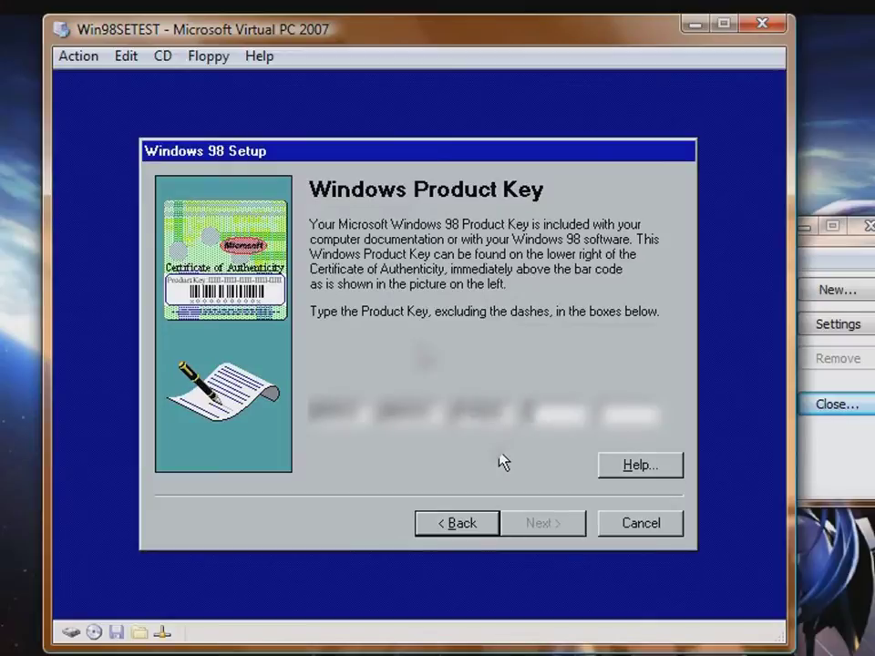
text(XXX)
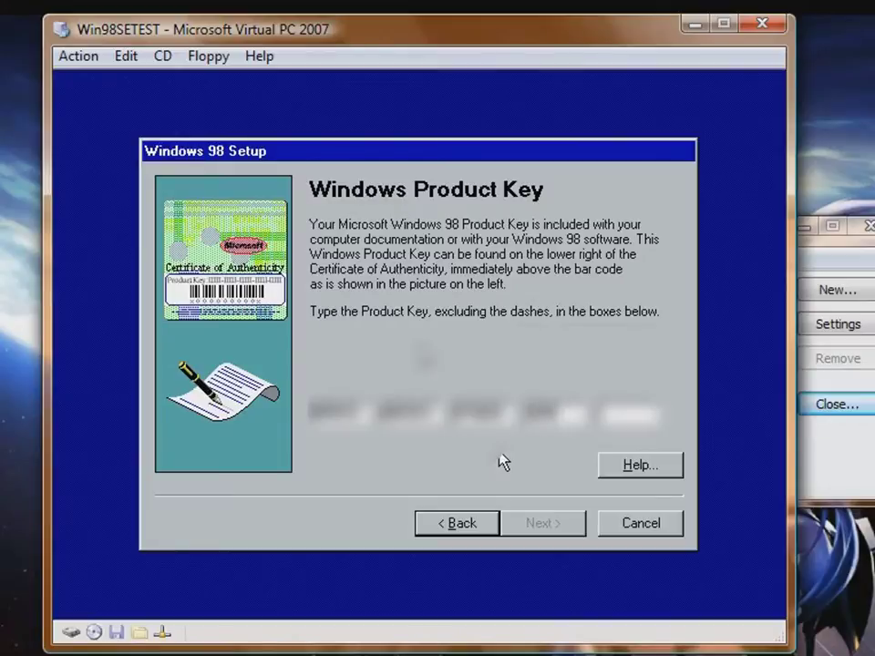
text(XXX)
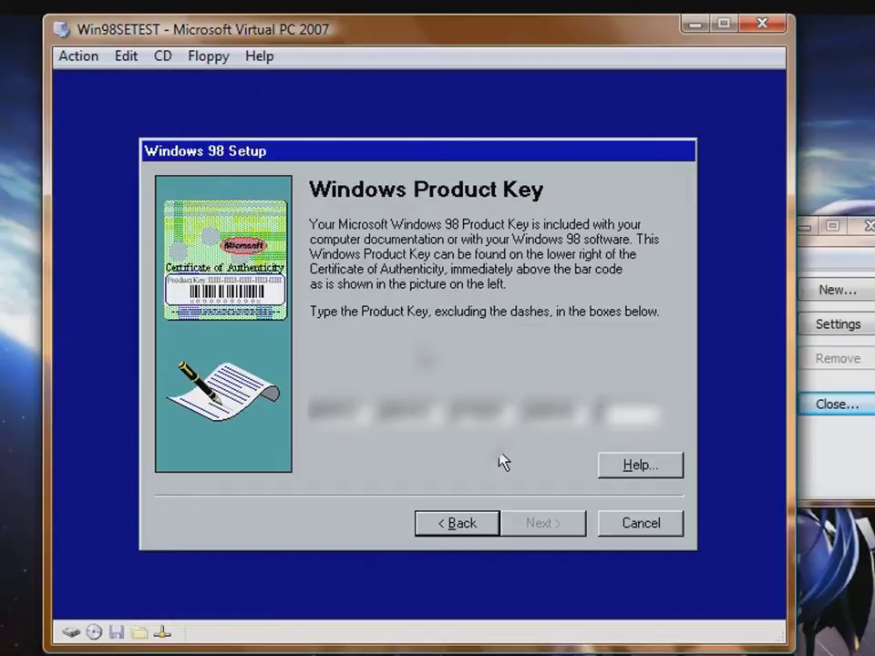
text(XXXX)
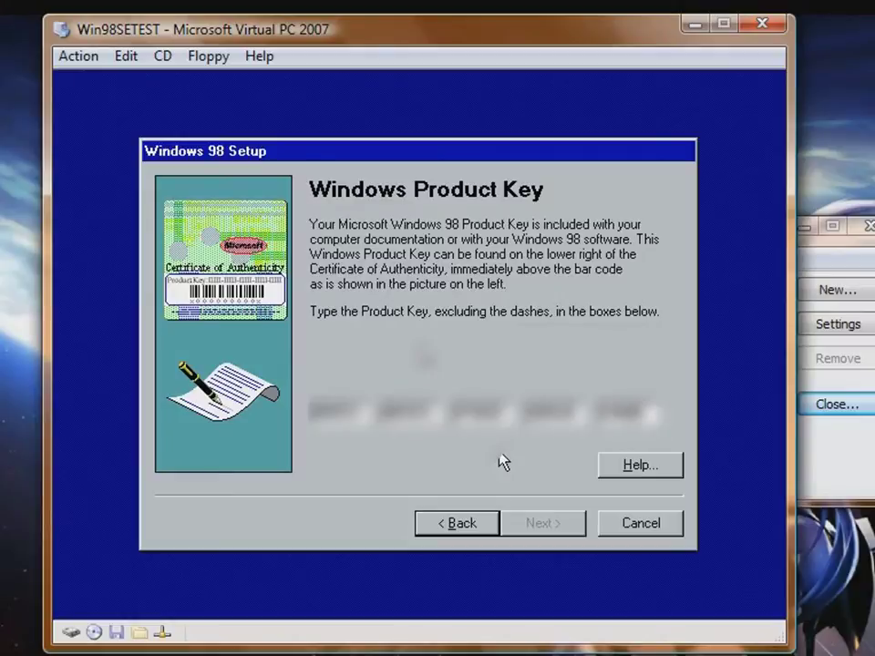
text(X)
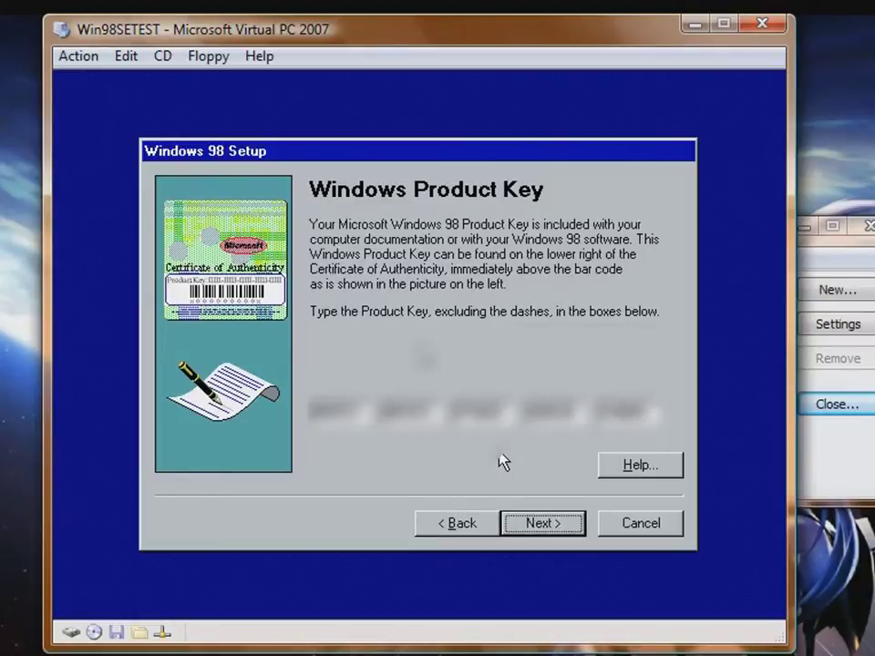
click(515, 524)
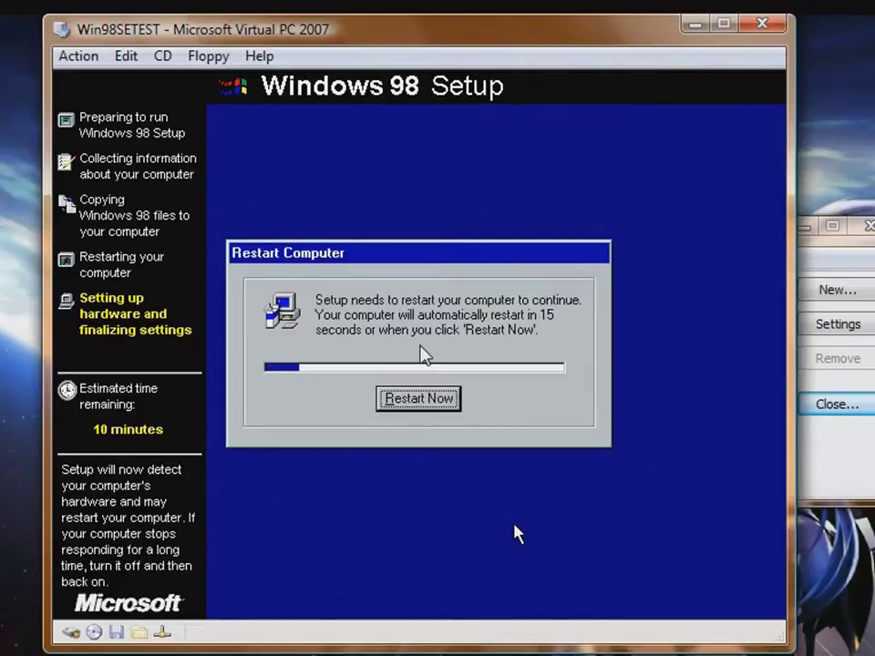
Restart the virtual machine immediately when hardware setup asks for it
click(412, 405)
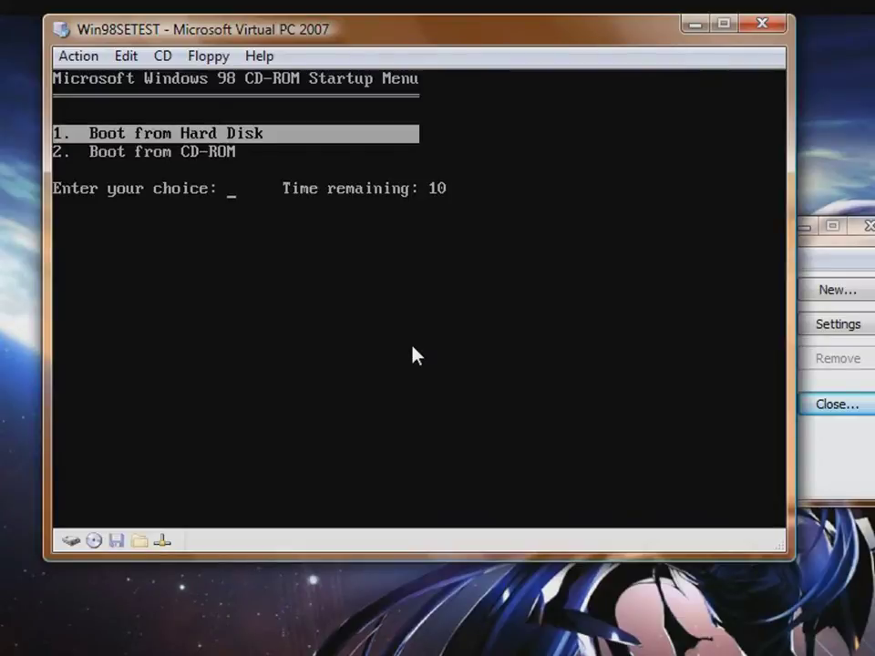
Boot the virtual machine from the hard disk at the CD-ROM startup menu
key(Return)
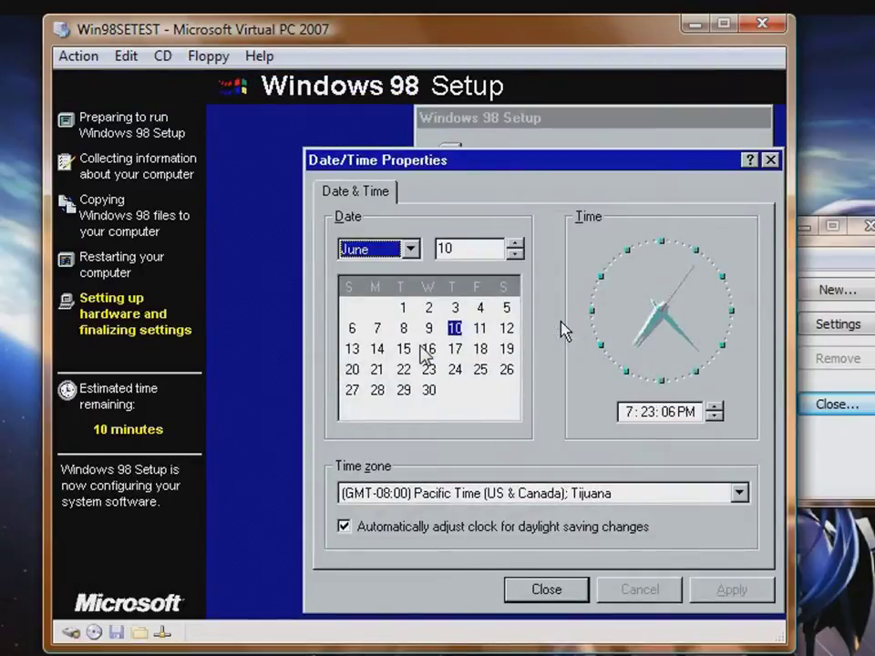
Change the time zone from Pacific Time to (GMT) Greenwich Mean Time, apply, and close Date/Time Properties
click(577, 494)
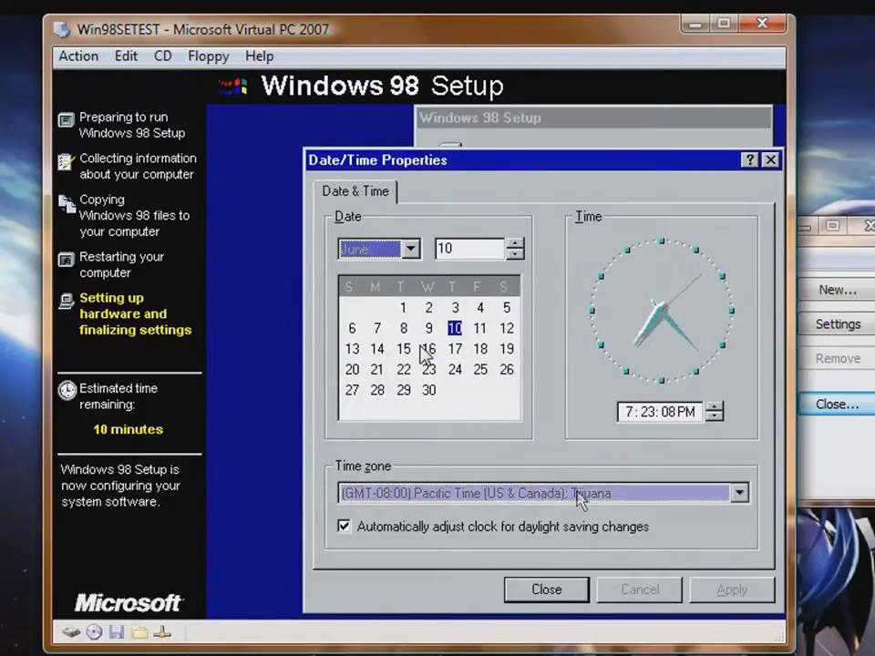
click(578, 496)
scroll(487, 362, up, 2)
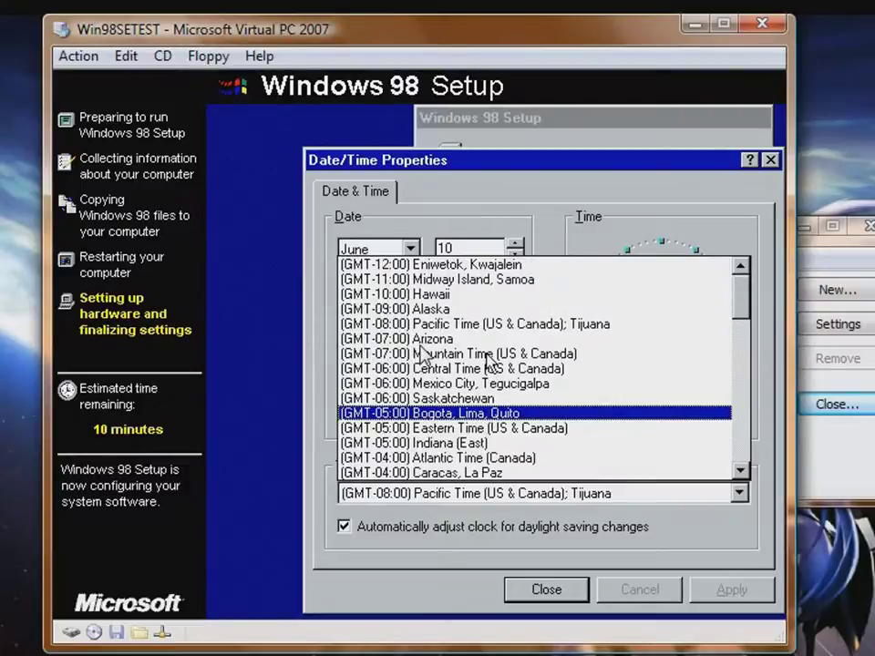
scroll(419, 353, down, 4)
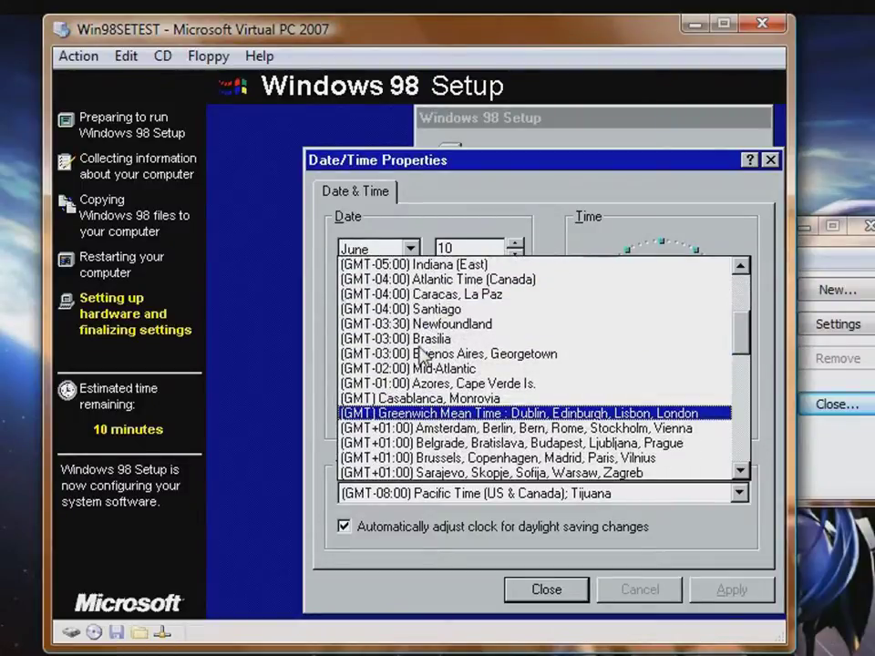
click(492, 413)
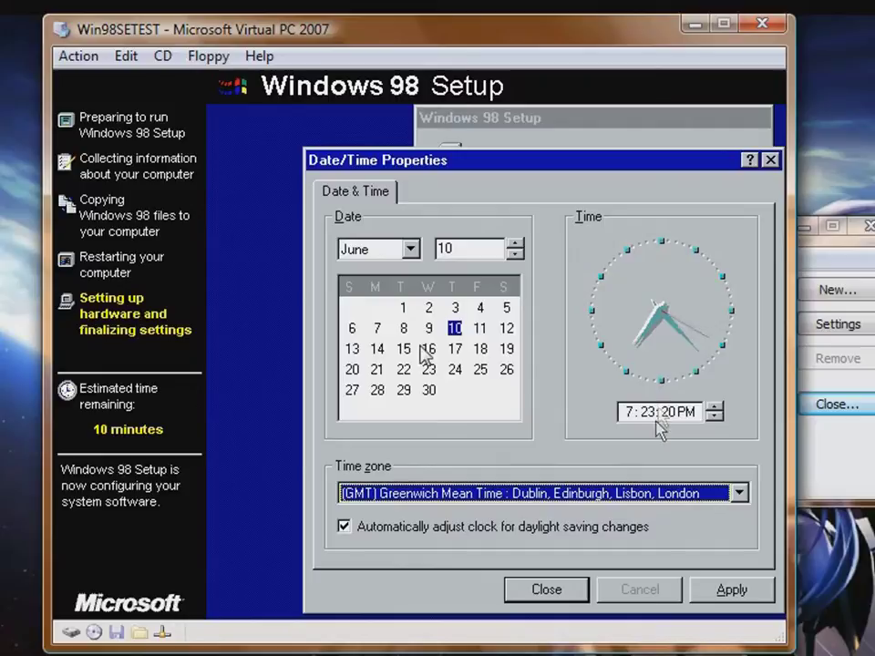
click(719, 606)
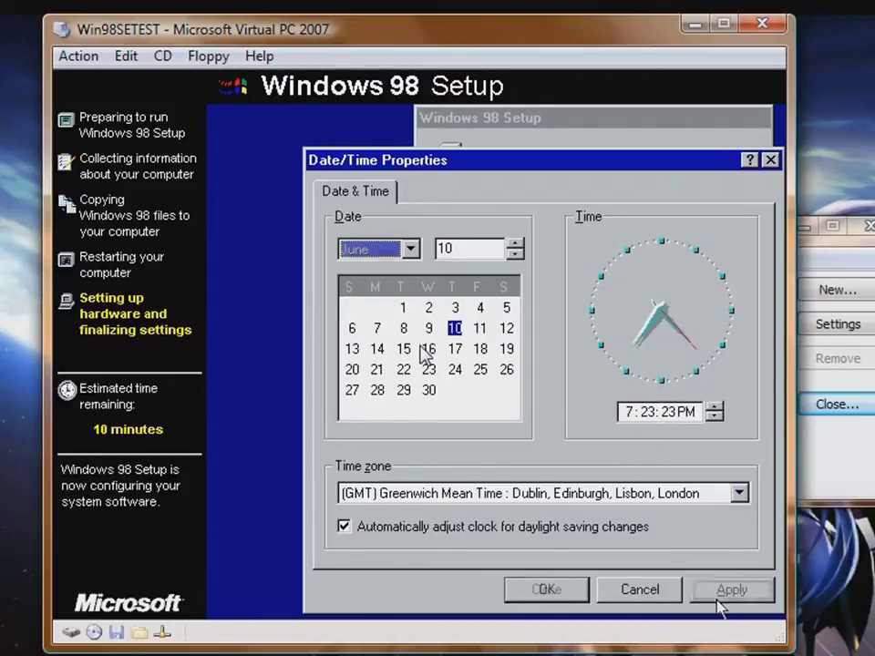
click(543, 590)
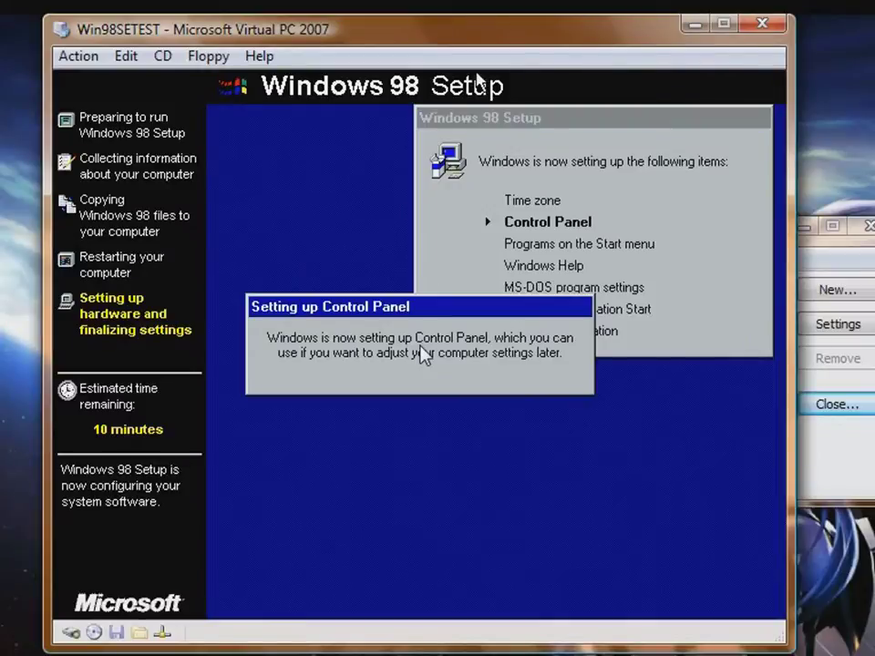